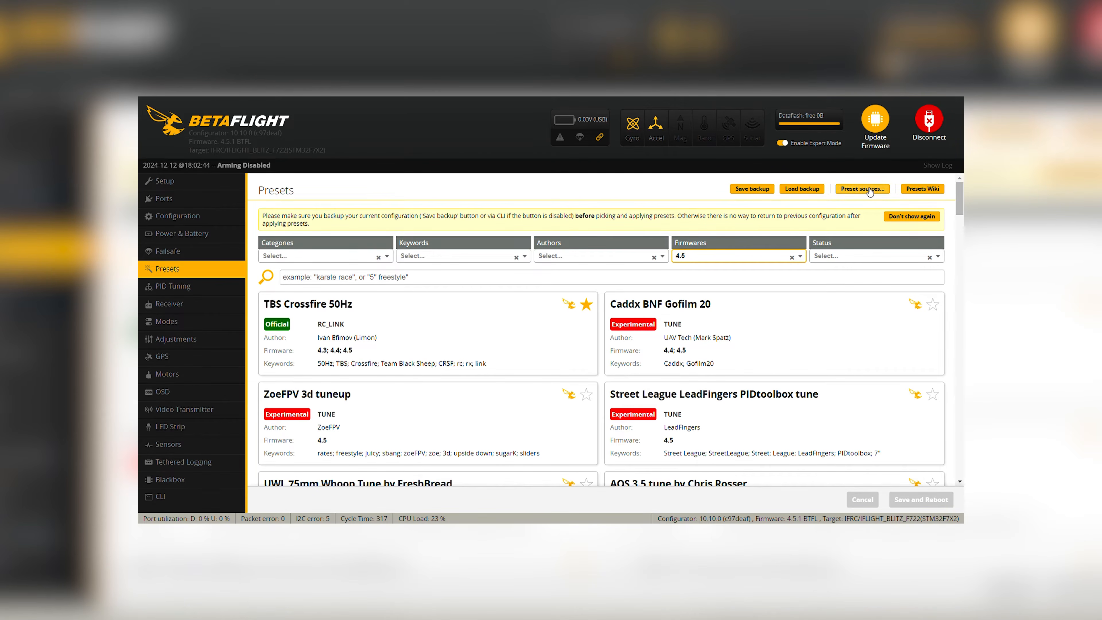
Name the new custom preset source "iFlight Factory Recovery" in the preset sources
left_click(869, 192)
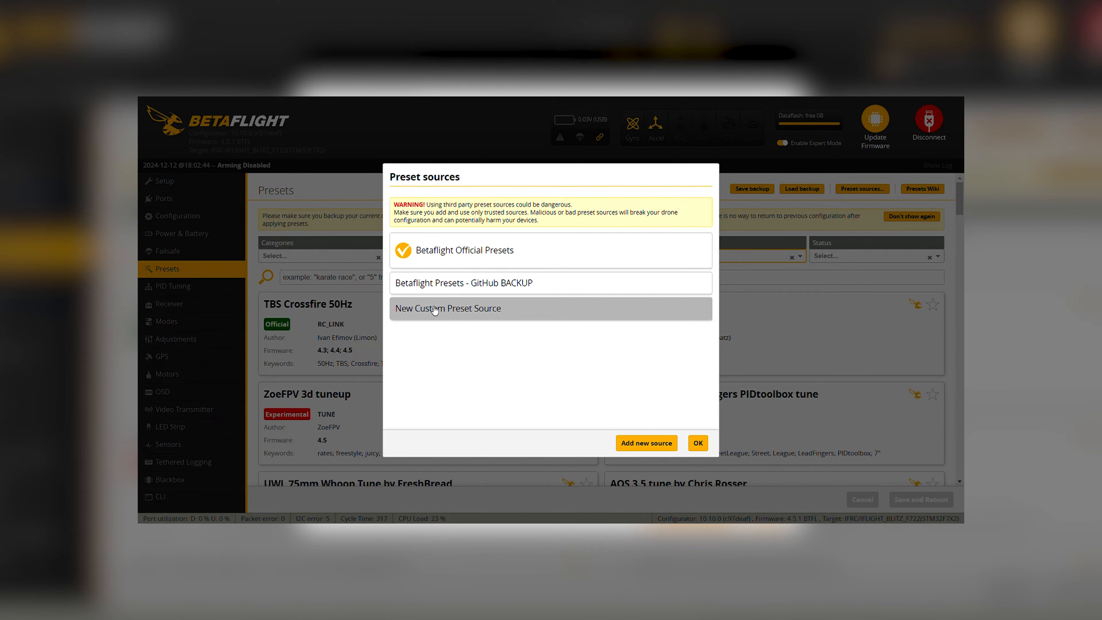
left_click(457, 310)
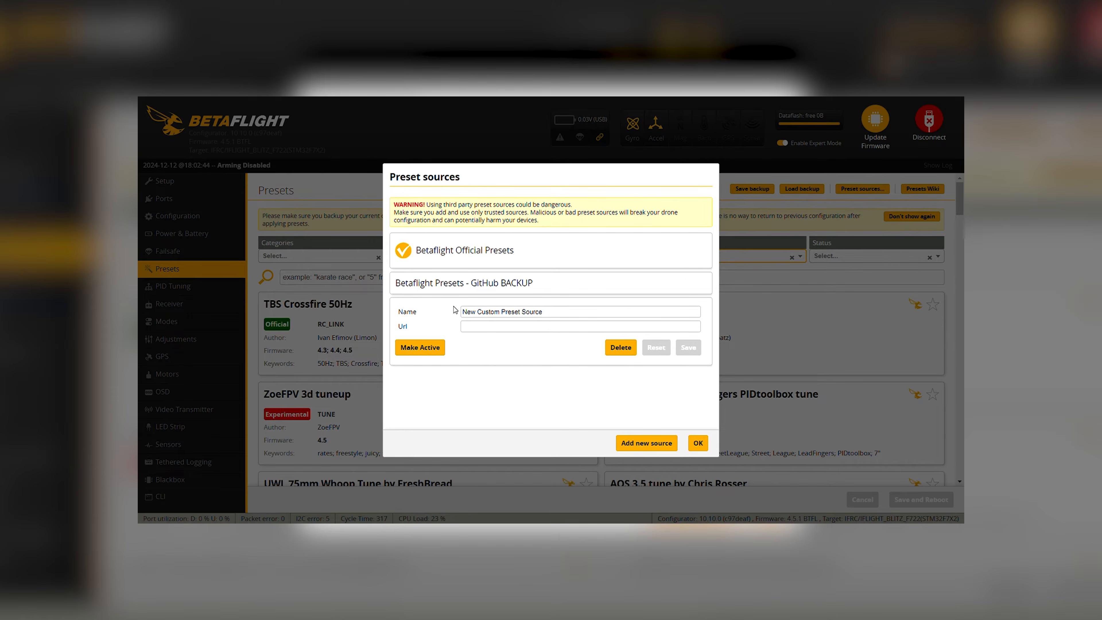
left_click_drag(551, 314, 432, 309)
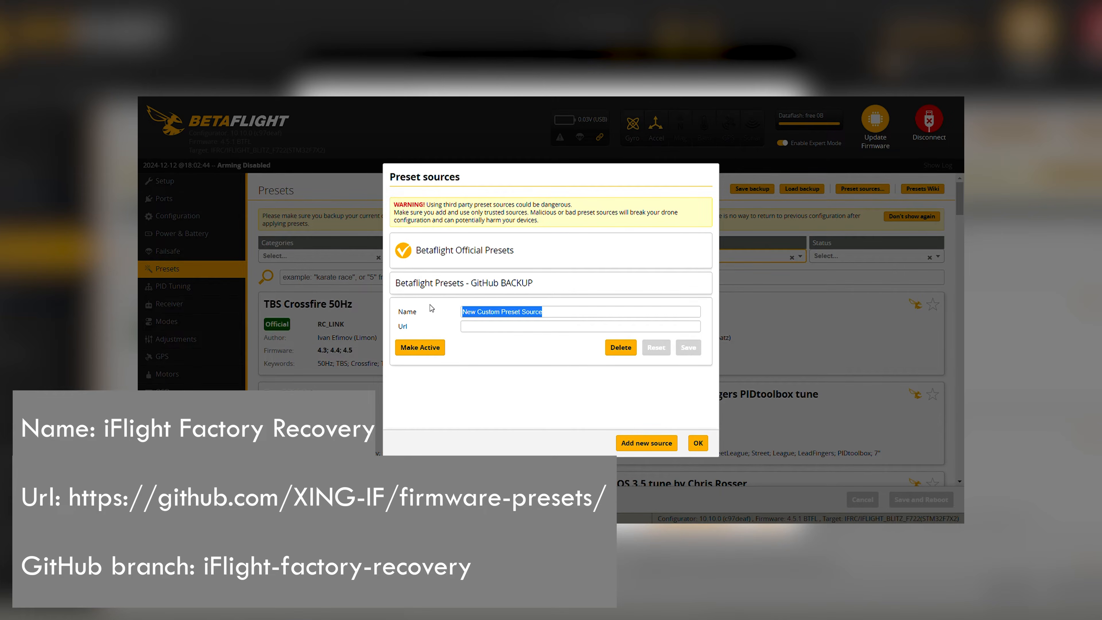
type("iFlig")
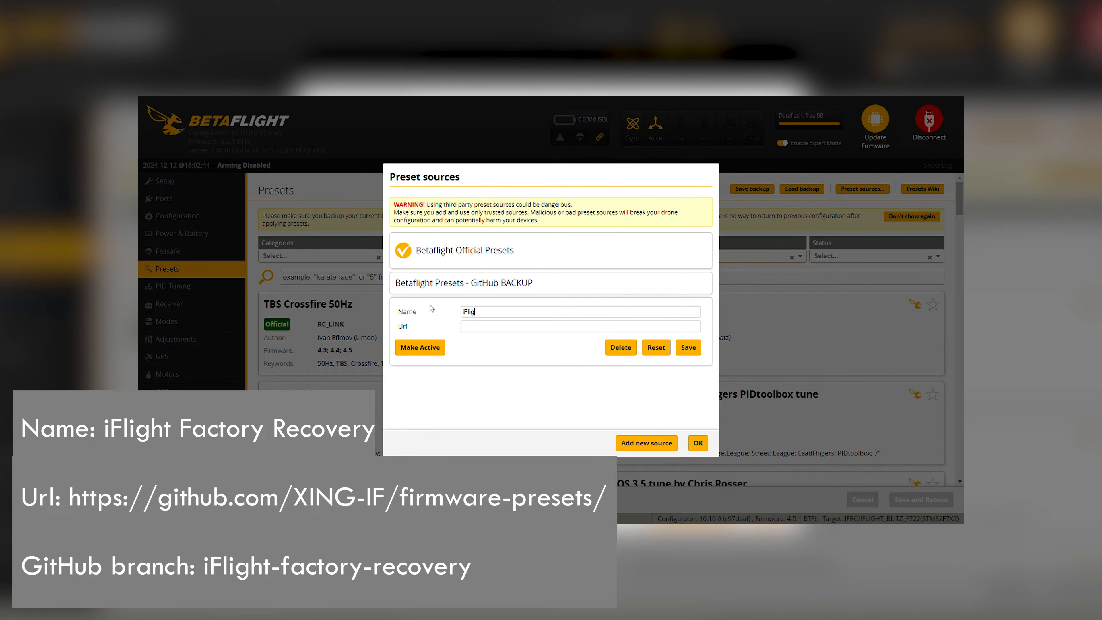
type("ht")
type(" Facto")
type("ry")
type(" Recovery")
type("g")
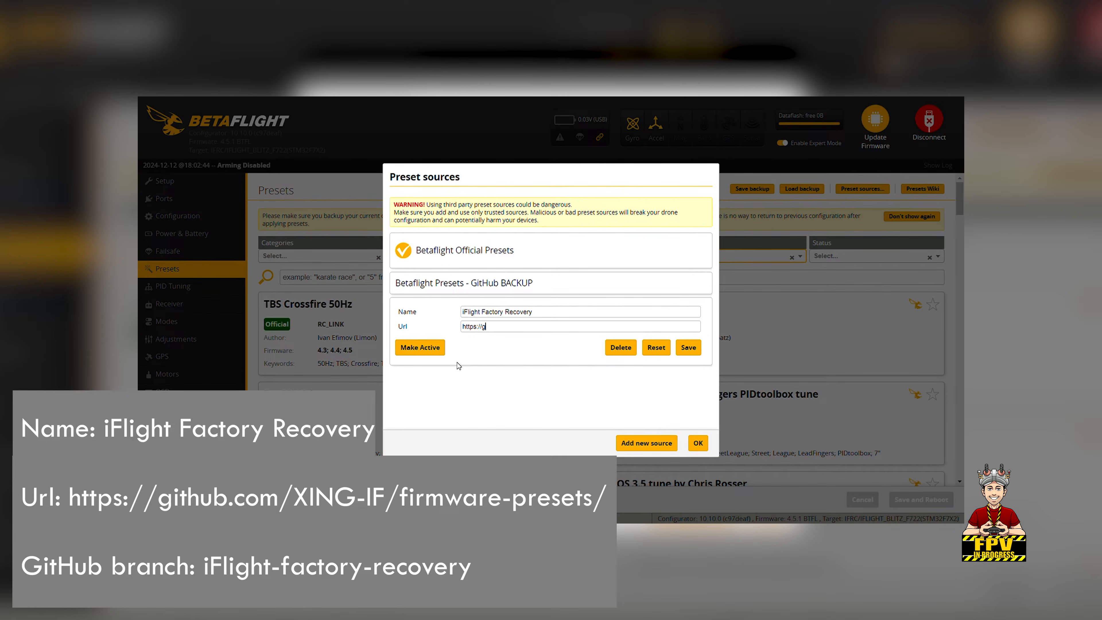
type("ithub")
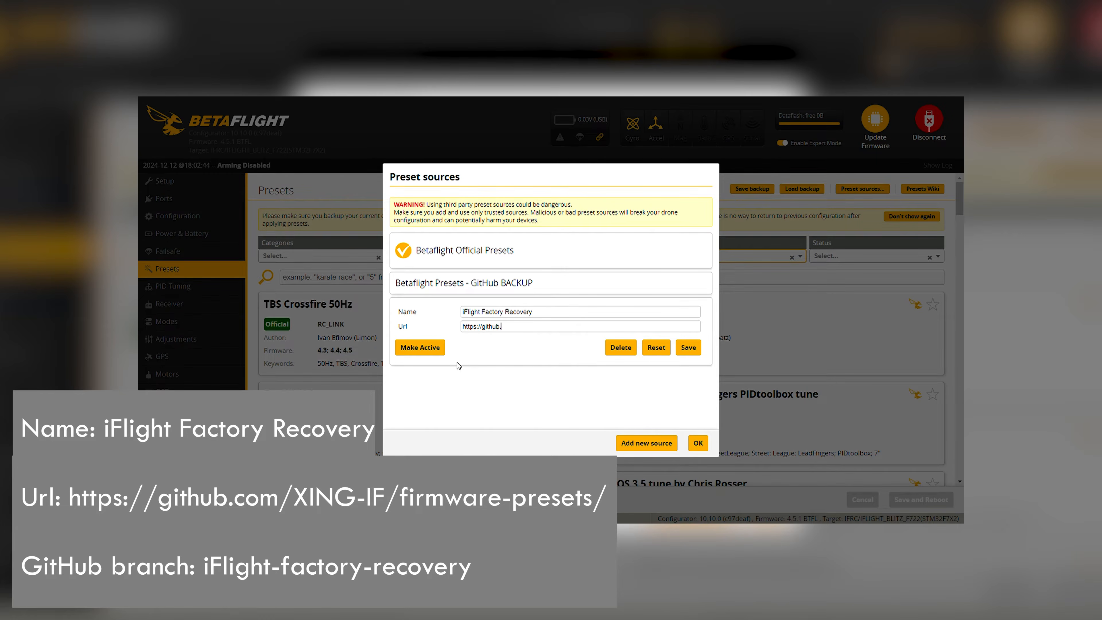
type(".com/X")
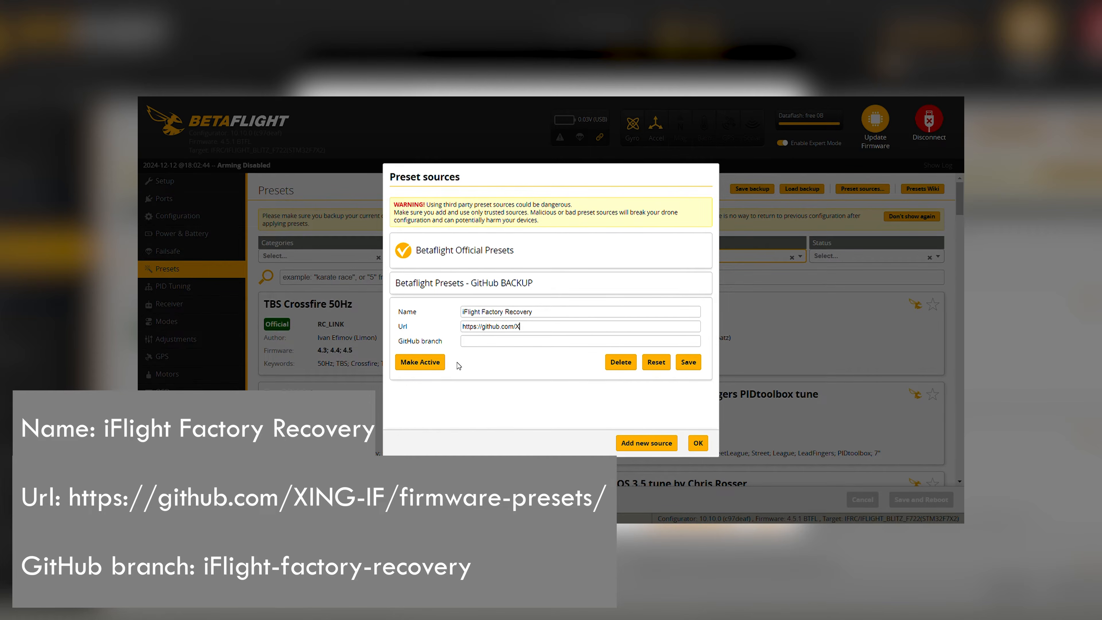
type("ING-IF/firmware-presets/")
Set the source's GitHub branch to iFlight-factory-recovery and make the source active, accepting the preset sources
left_click(476, 345)
type("iFlight-factory-recovery")
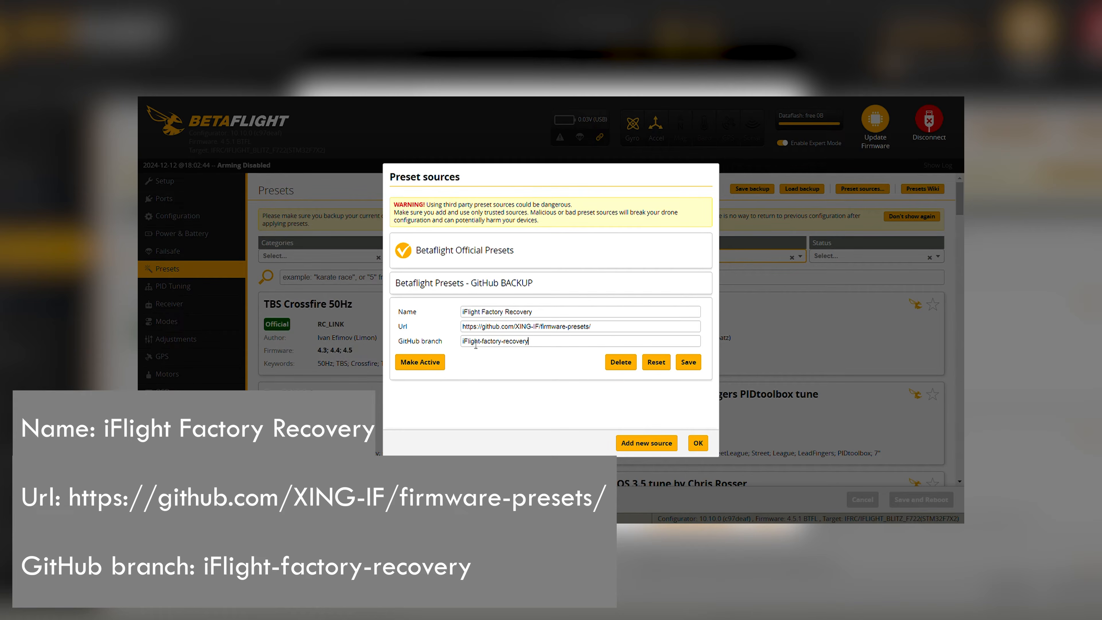
left_click(438, 368)
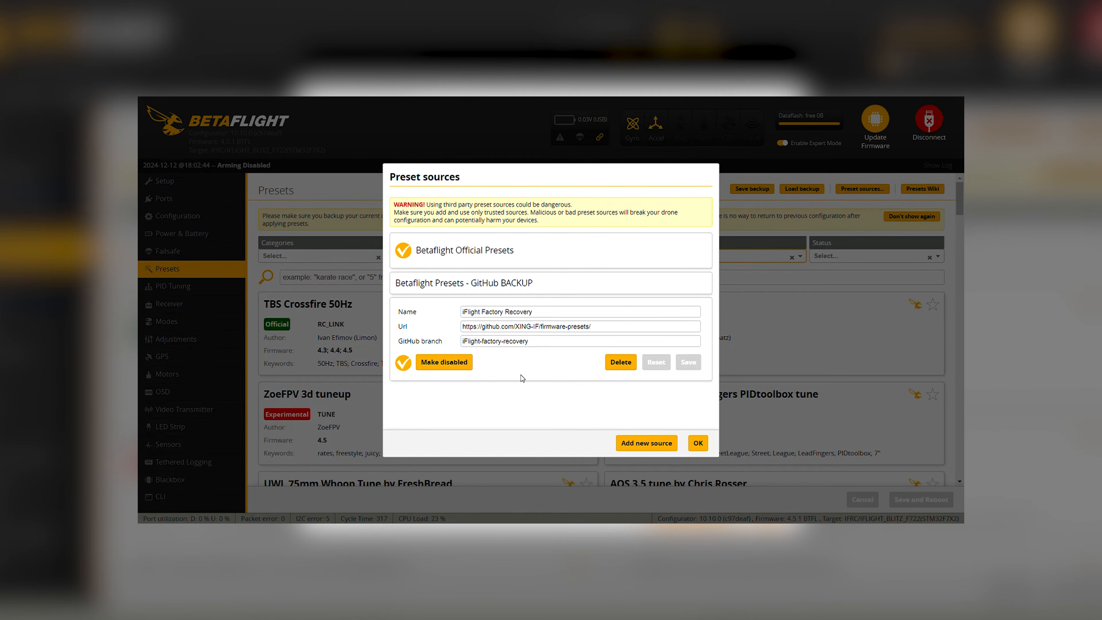
left_click(700, 444)
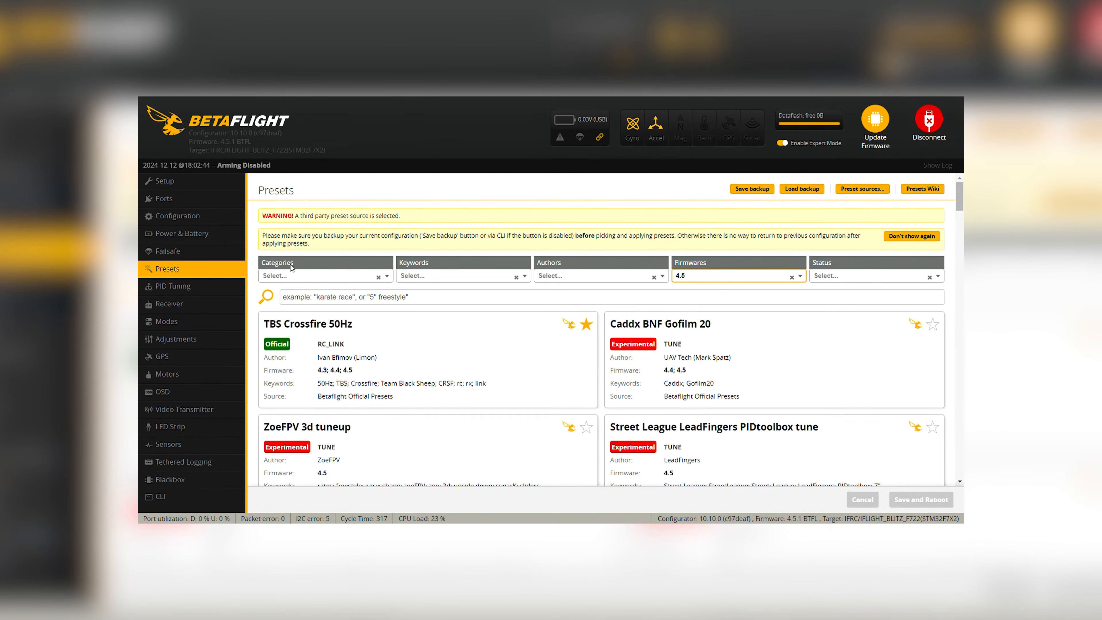
Filter the presets to the BNF category
left_click(389, 278)
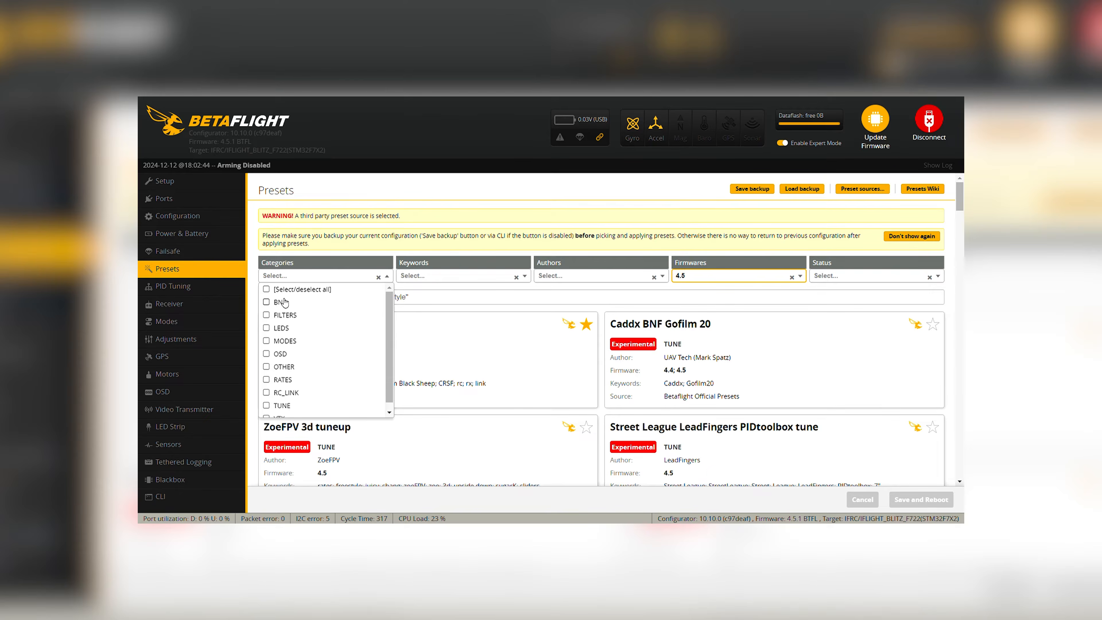
left_click(266, 303)
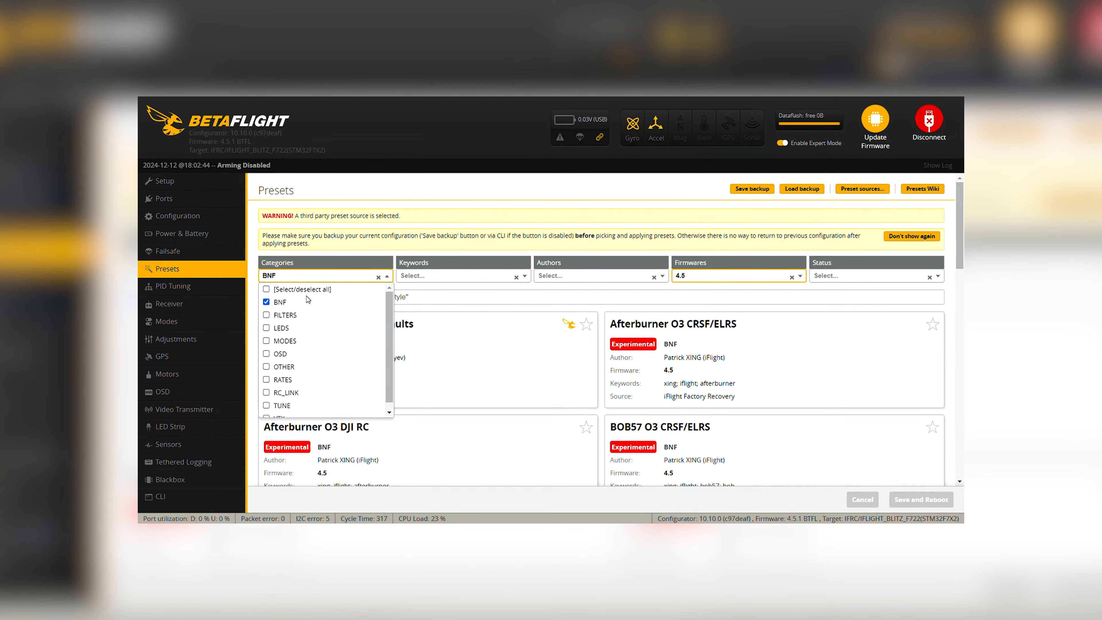
left_click(388, 276)
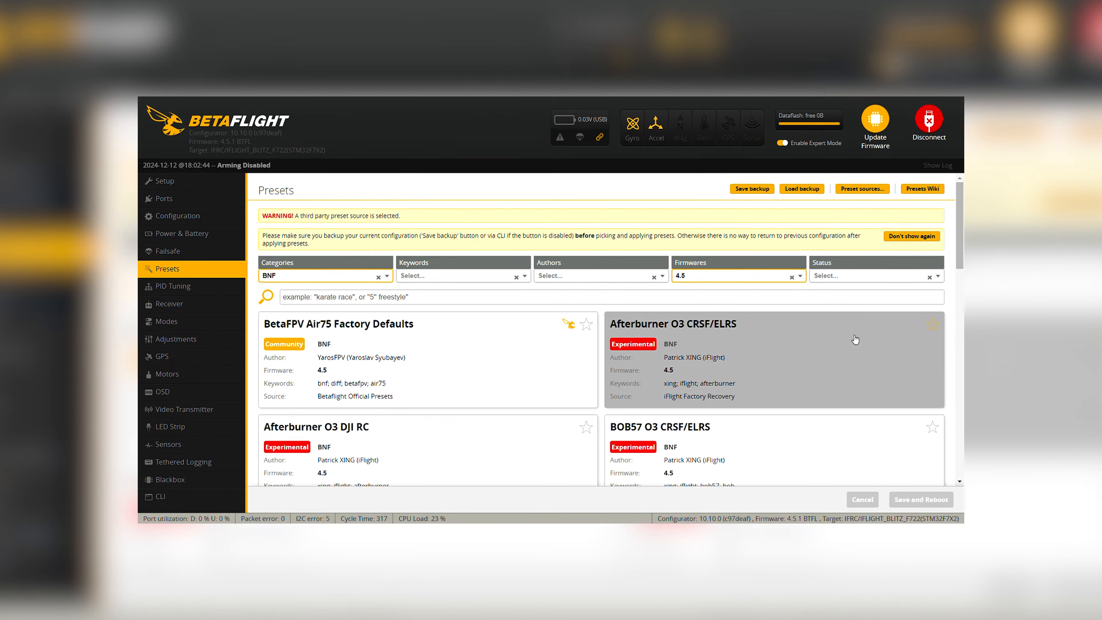
Look through the BNF presets from the iFlight Factory Recovery source for the matching quad model and radio link
scroll(855, 341, "down", 3)
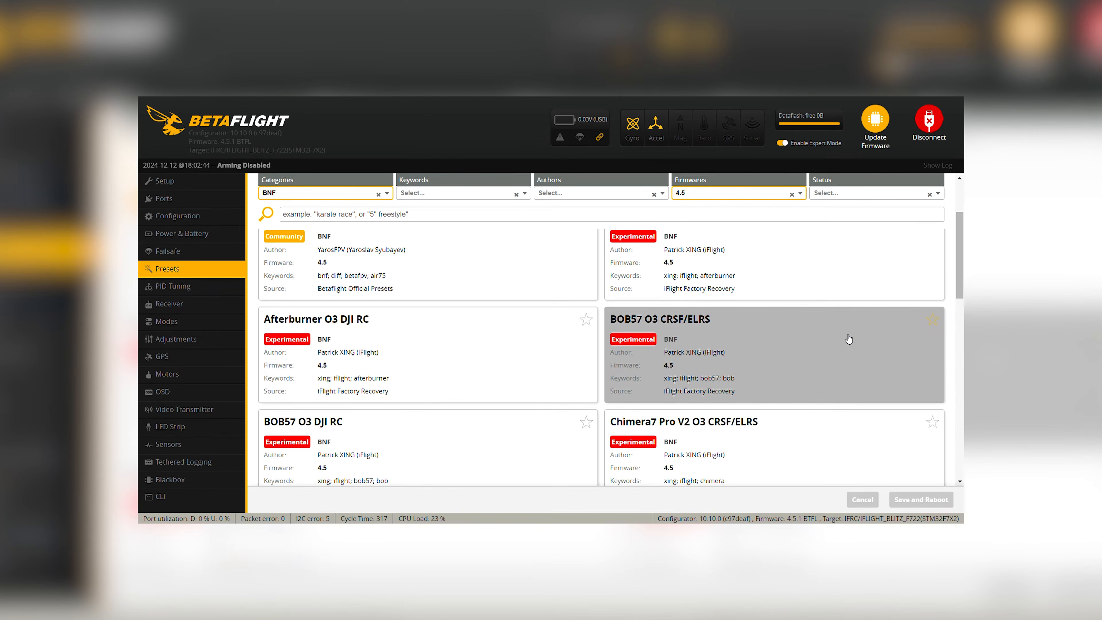
scroll(847, 339, "down", 1)
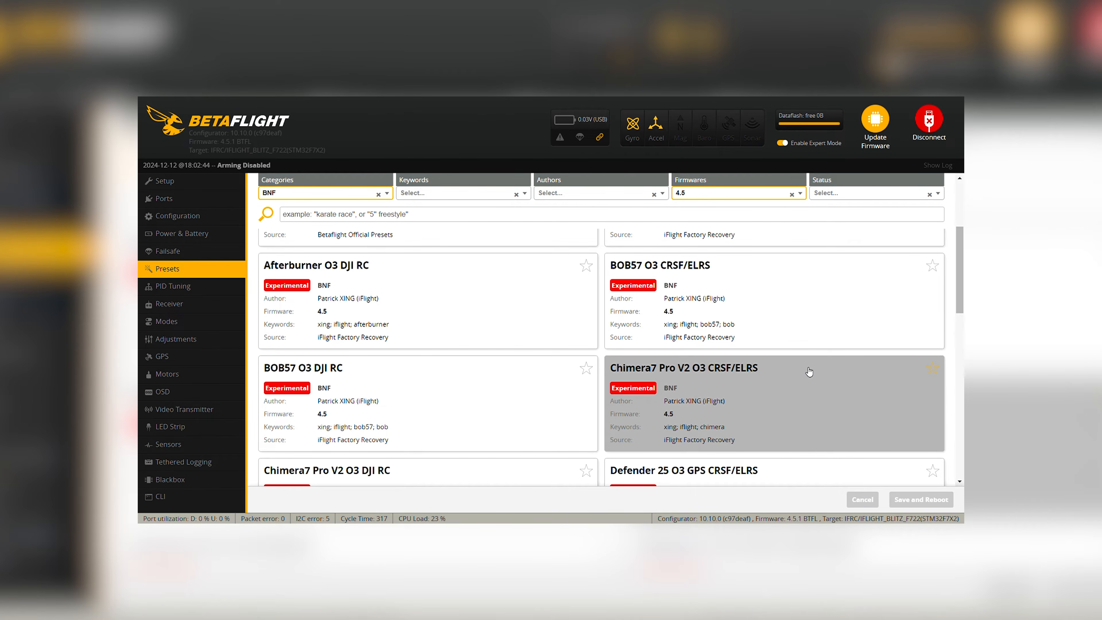
scroll(809, 372, "down", 1)
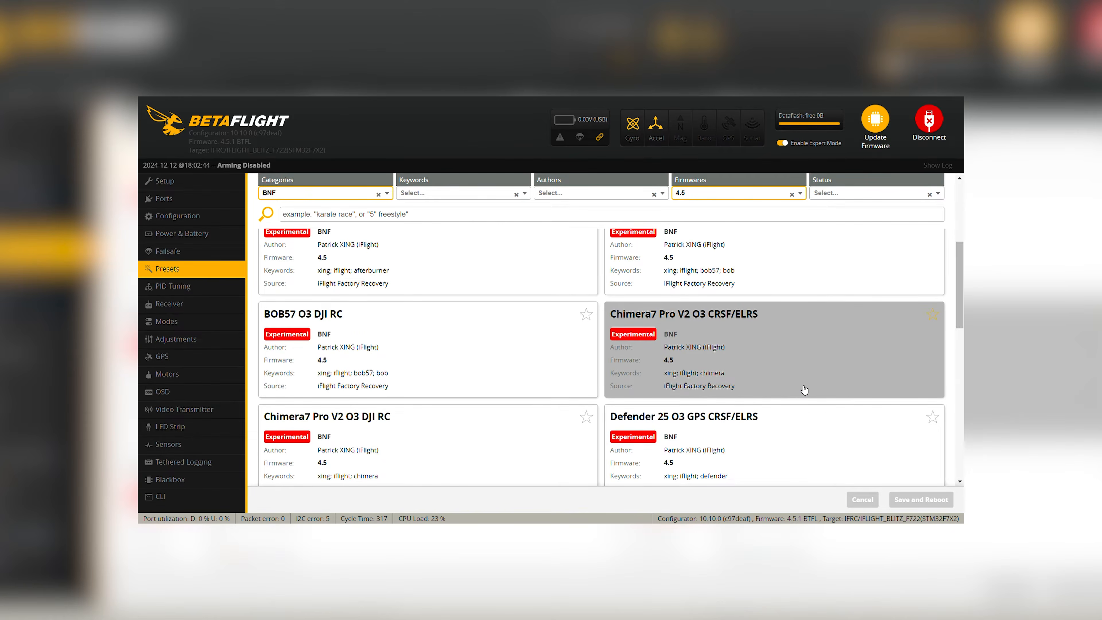
scroll(805, 389, "up", 1)
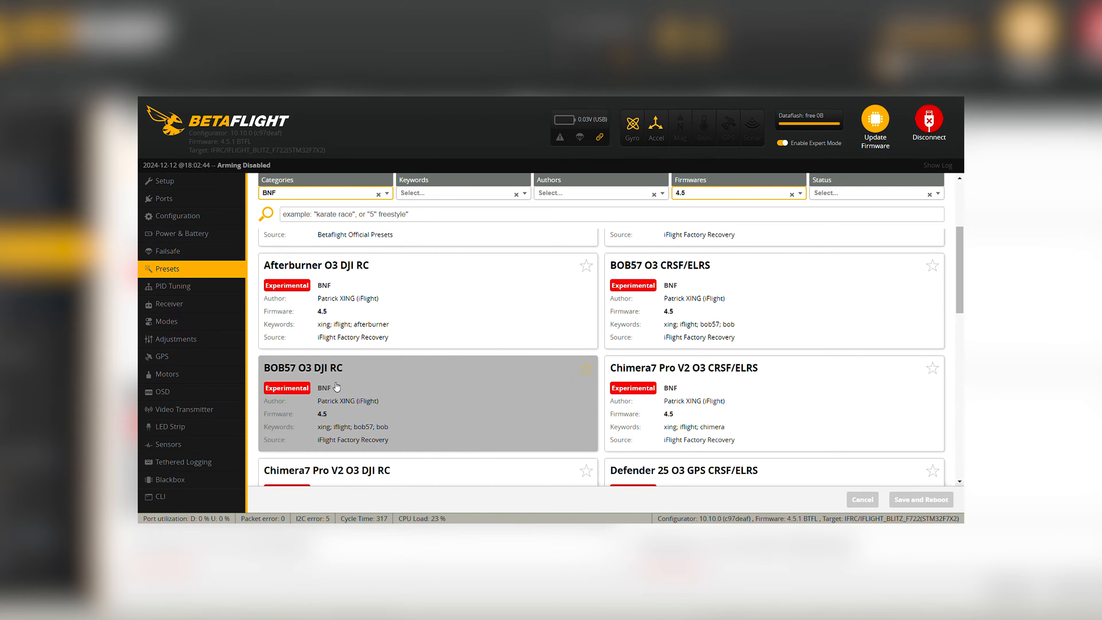
scroll(731, 421, "down", 5)
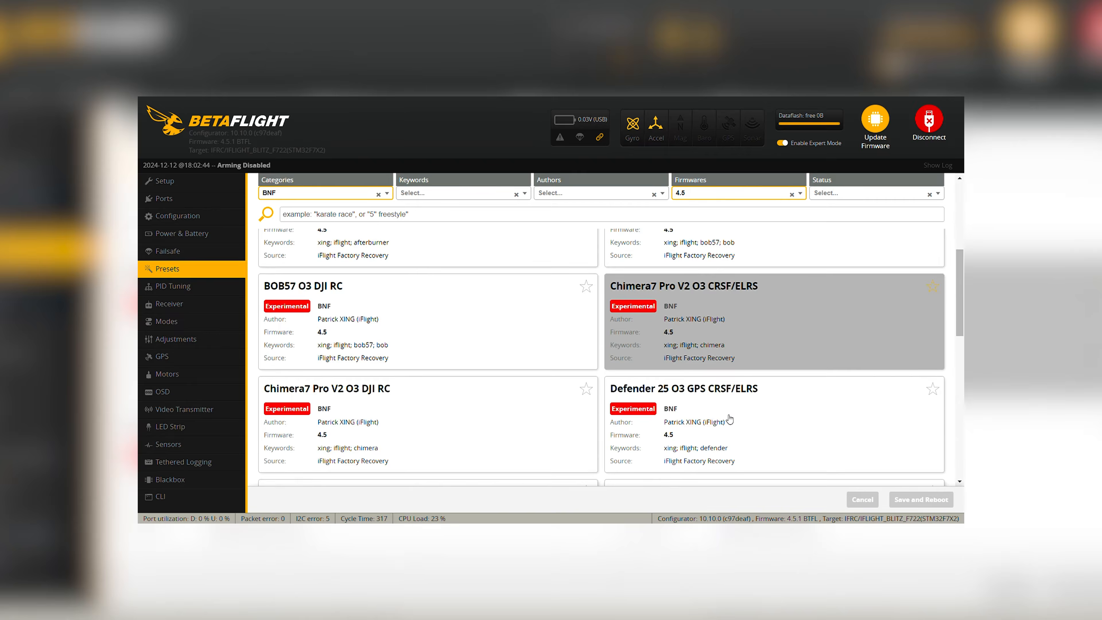
scroll(388, 370, "down", 3)
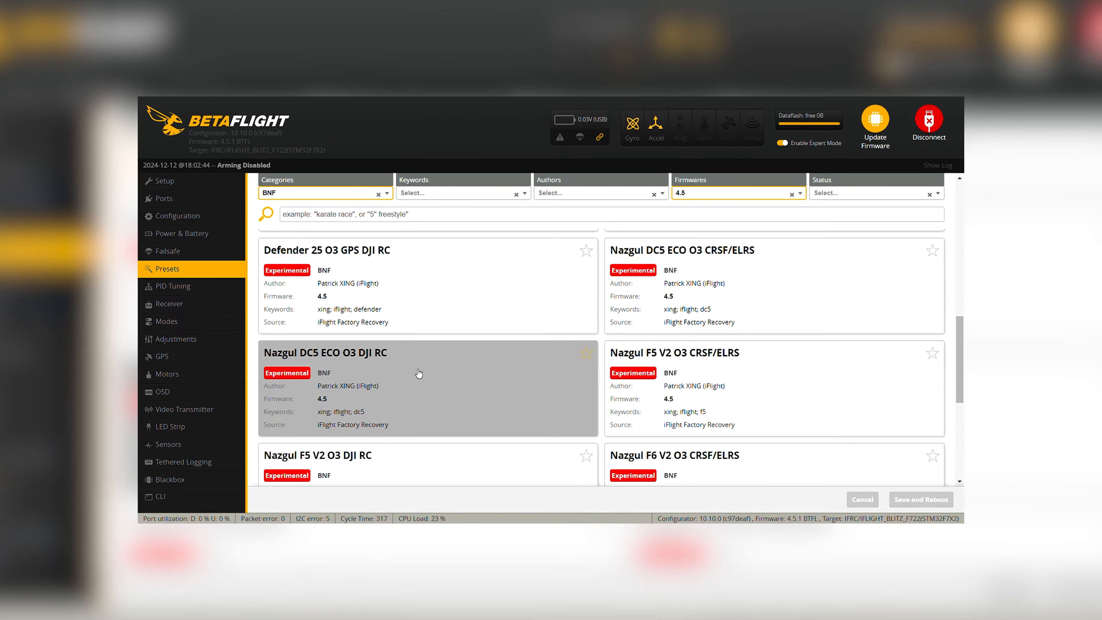
scroll(527, 368, "down", 5)
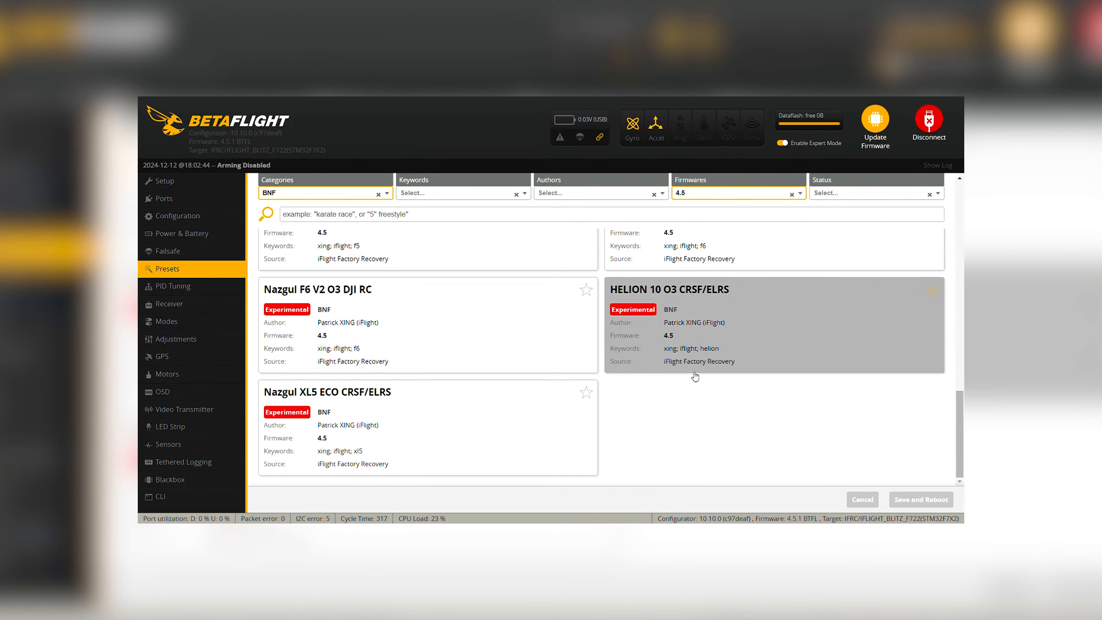
scroll(608, 399, "up", 5)
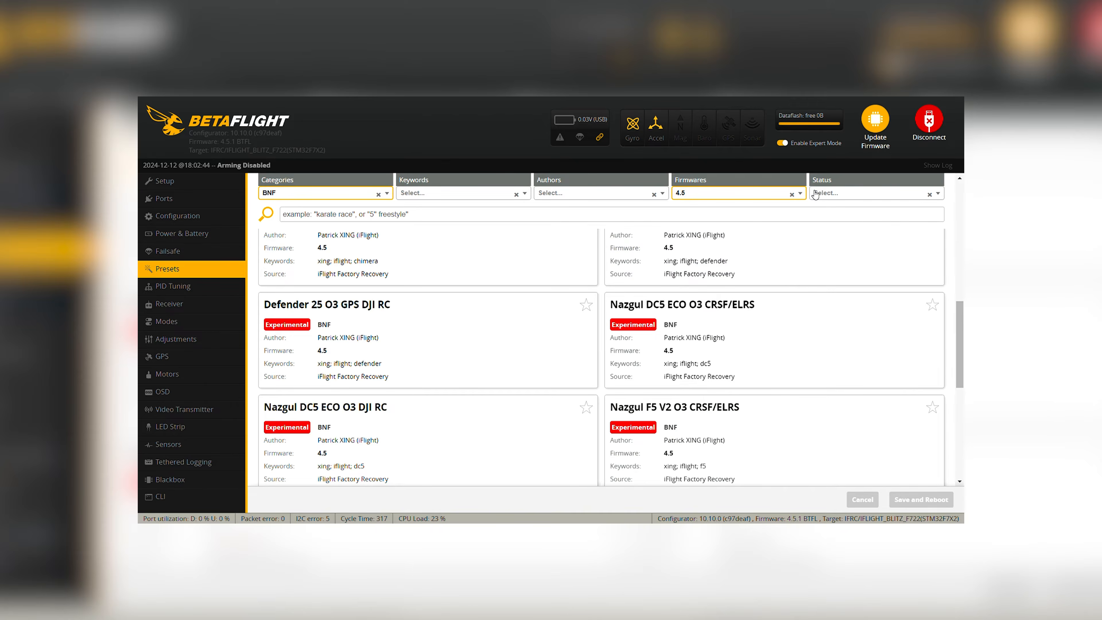
scroll(807, 251, "up", 4)
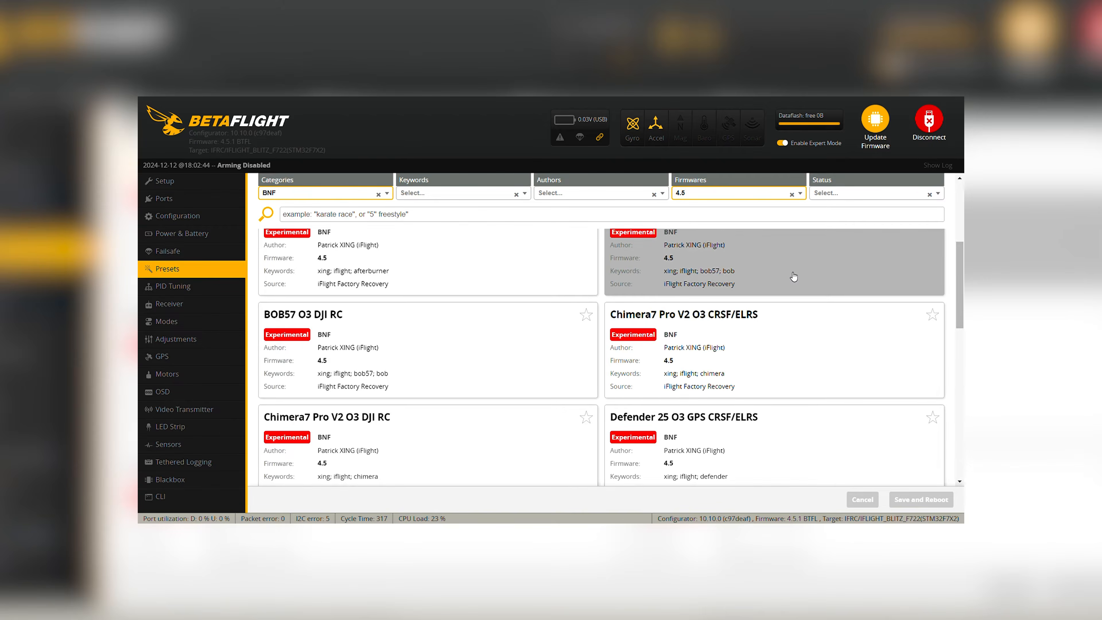
scroll(793, 278, "up", 2)
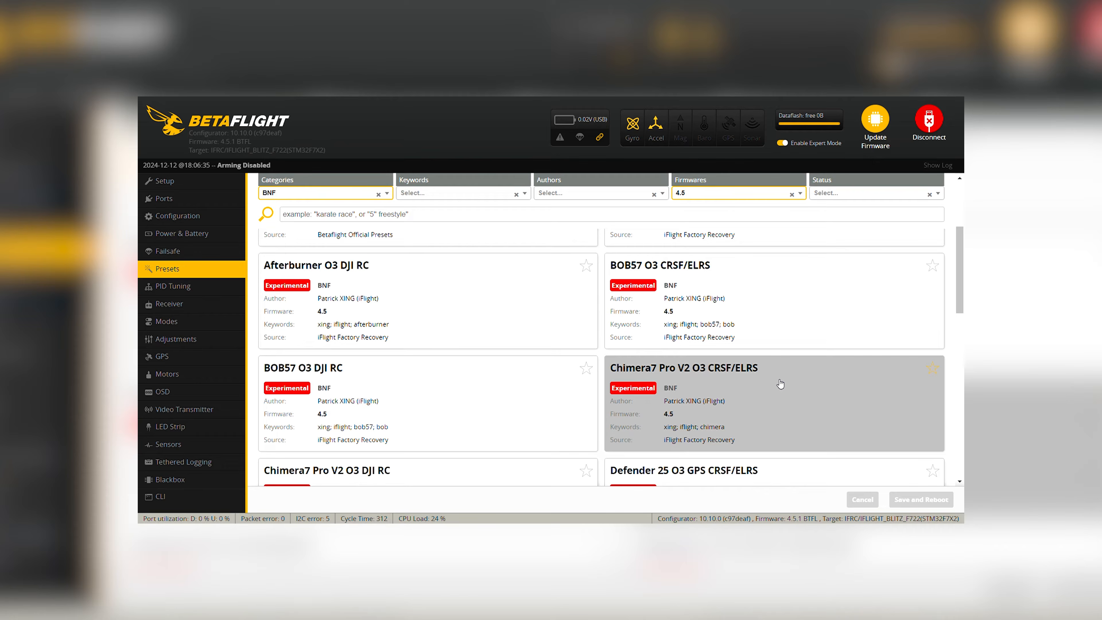
Open the Chimera7 Pro V2 O3 CRSF/ELRS preset, deselect Wipe All so only Apply Setup is chosen, and read its instructions
left_click(800, 393)
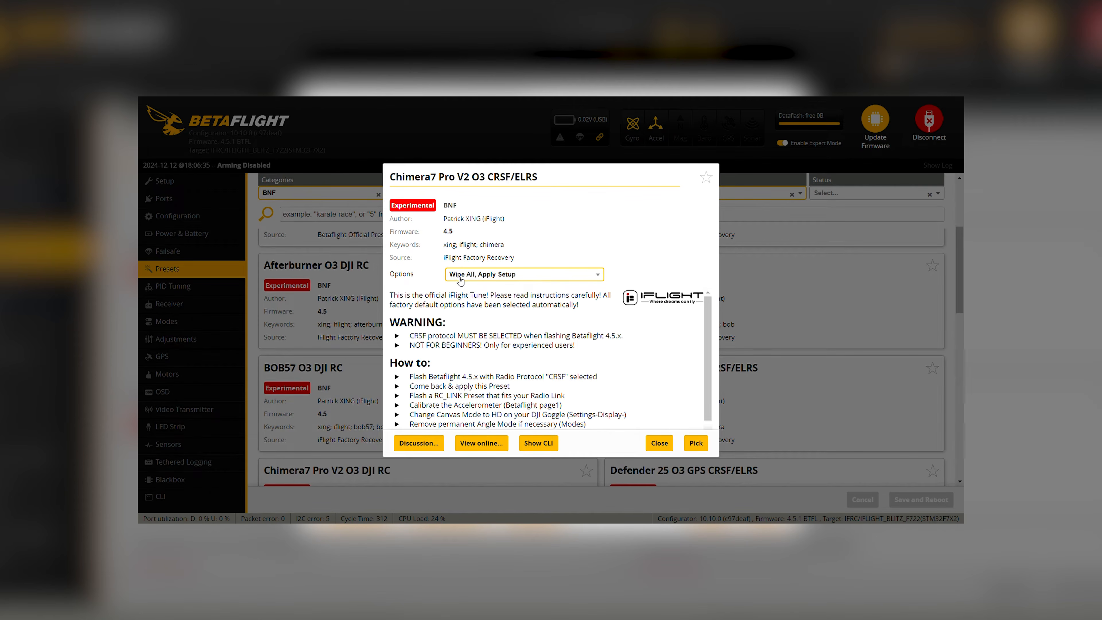
left_click(579, 278)
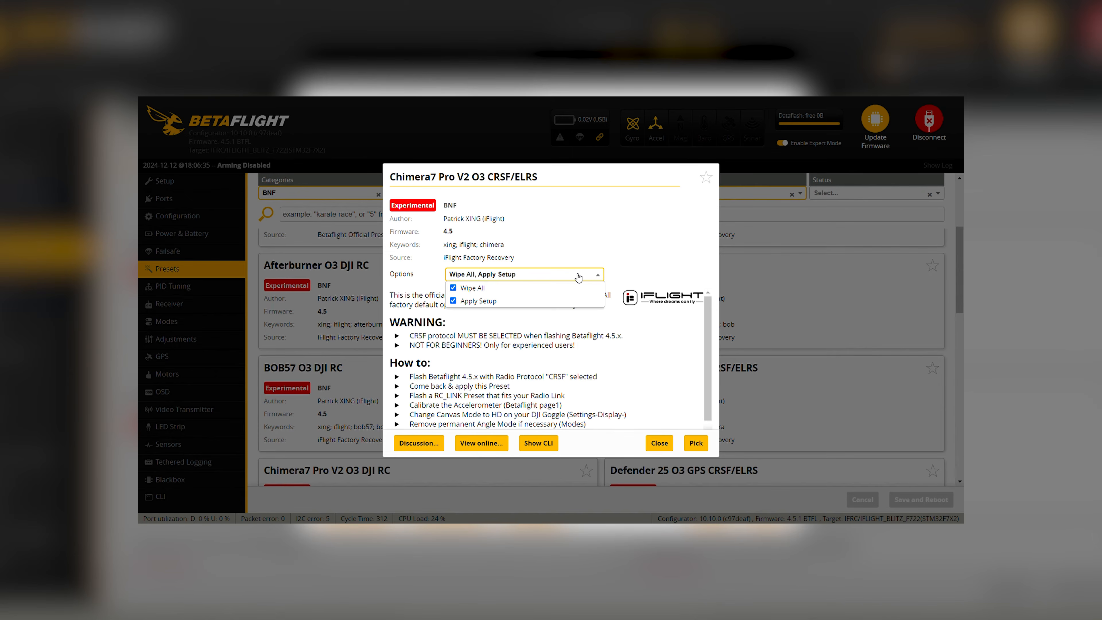
left_click(453, 289)
left_click(602, 277)
scroll(597, 335, "down", 1)
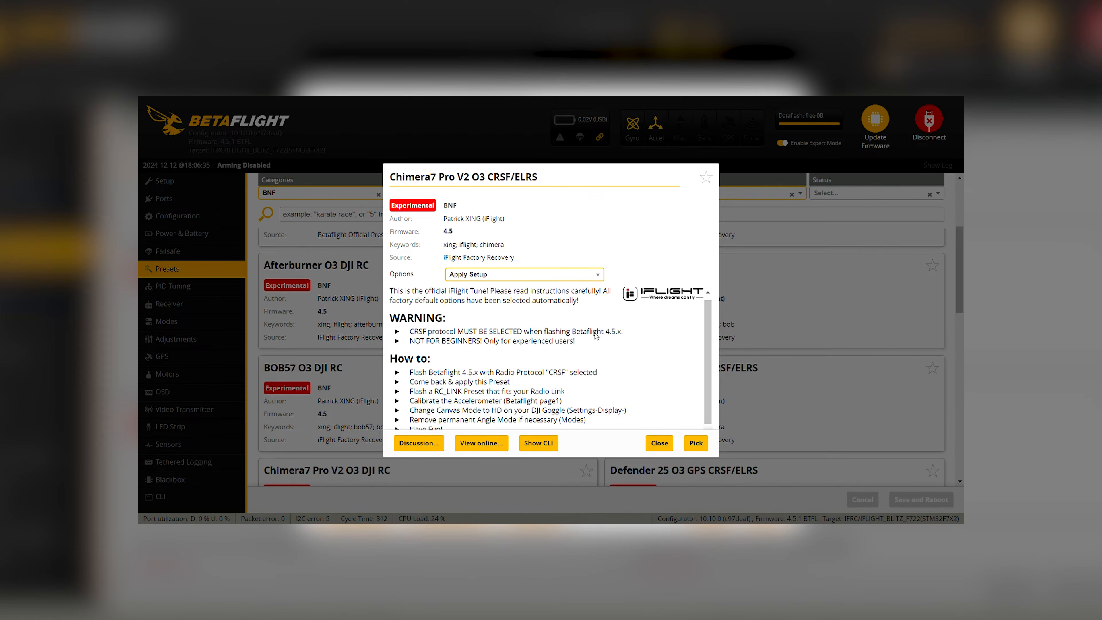
scroll(597, 335, "down", 1)
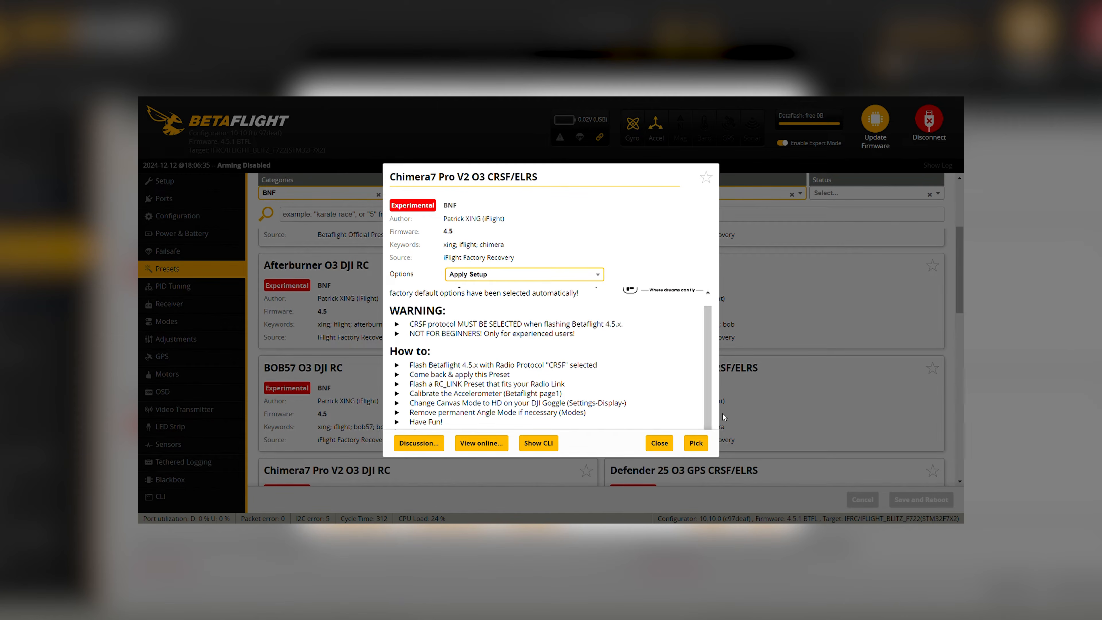
Pick the Chimera7 Pro V2 O3 CRSF/ELRS preset, agreeing to its disclaimer, and apply it with save and reboot
left_click(696, 443)
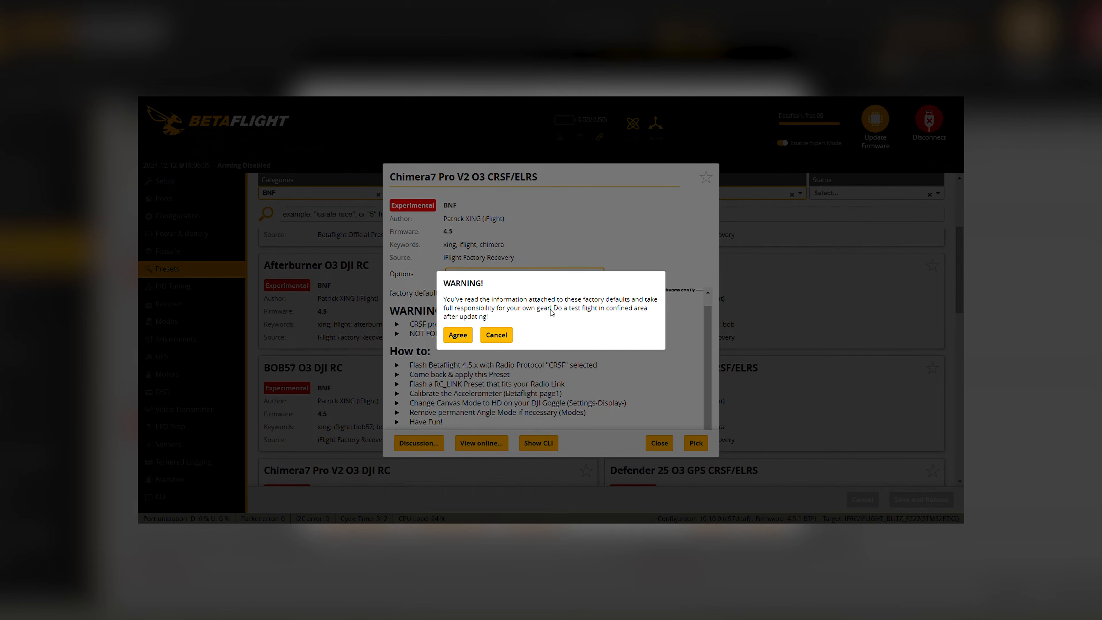
left_click(463, 338)
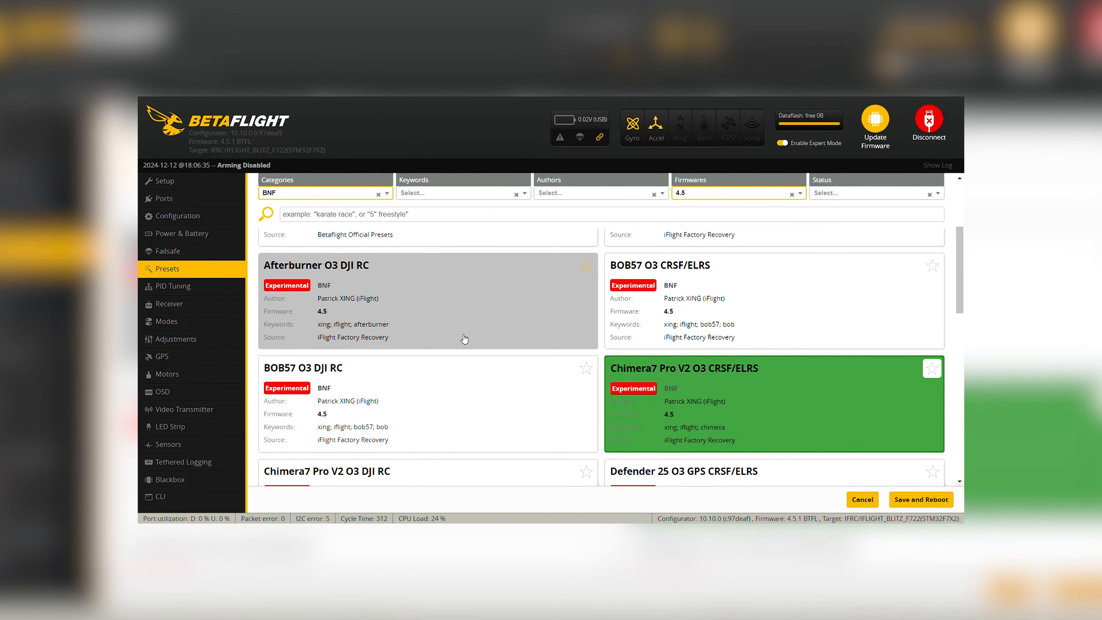
left_click(893, 499)
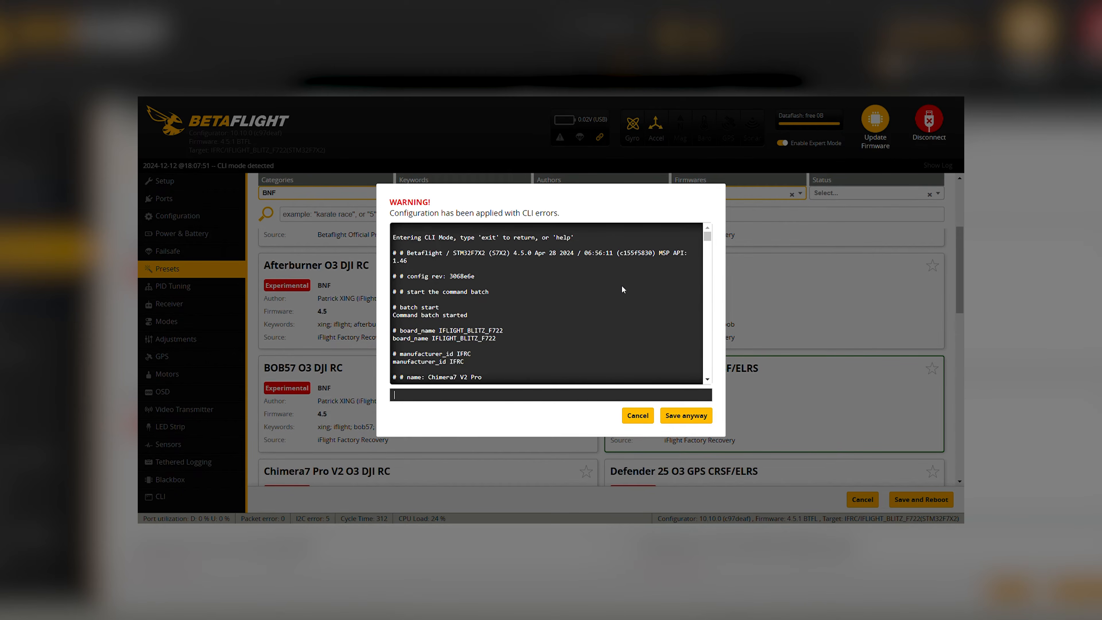
Examine the CLI output of the applied preset for errors, including the vtxtable commands
scroll(622, 286, "down", 10)
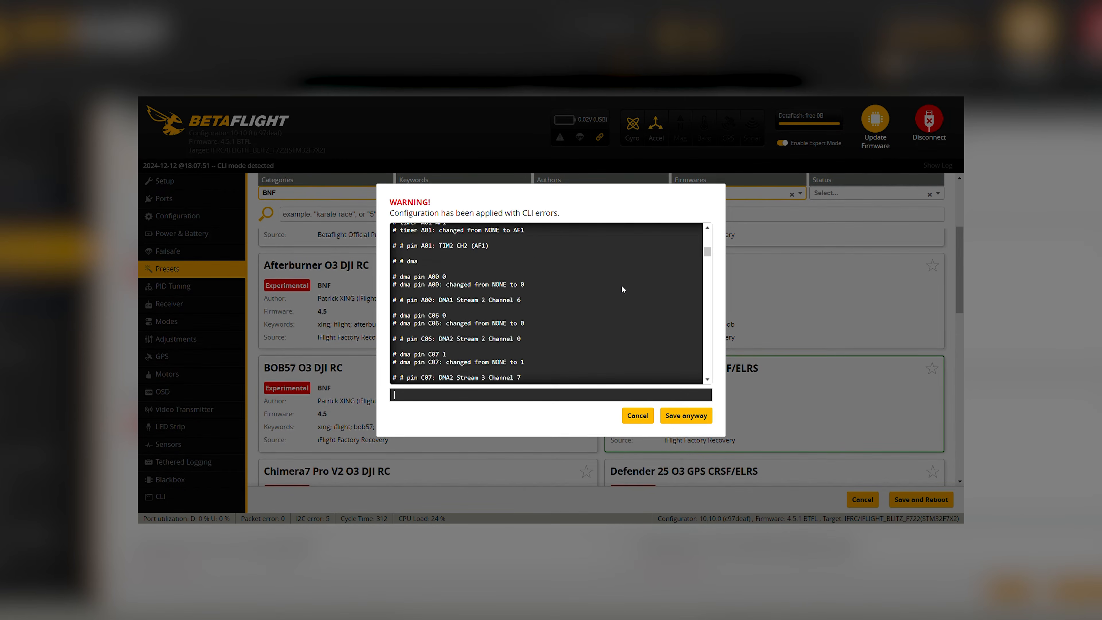
scroll(621, 289, "down", 10)
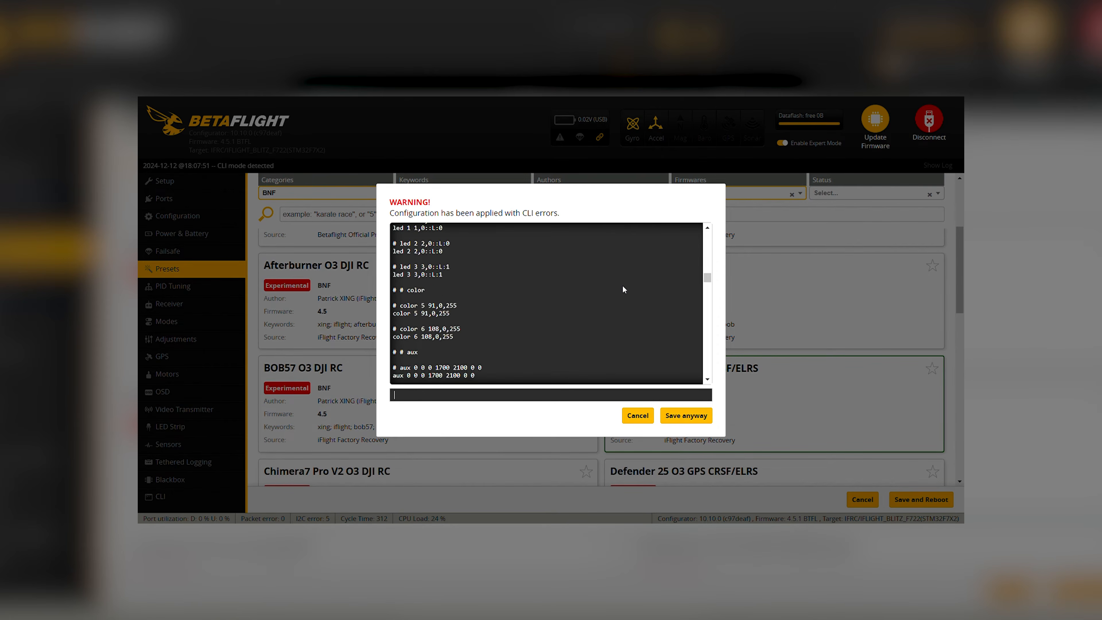
scroll(623, 290, "down", 3)
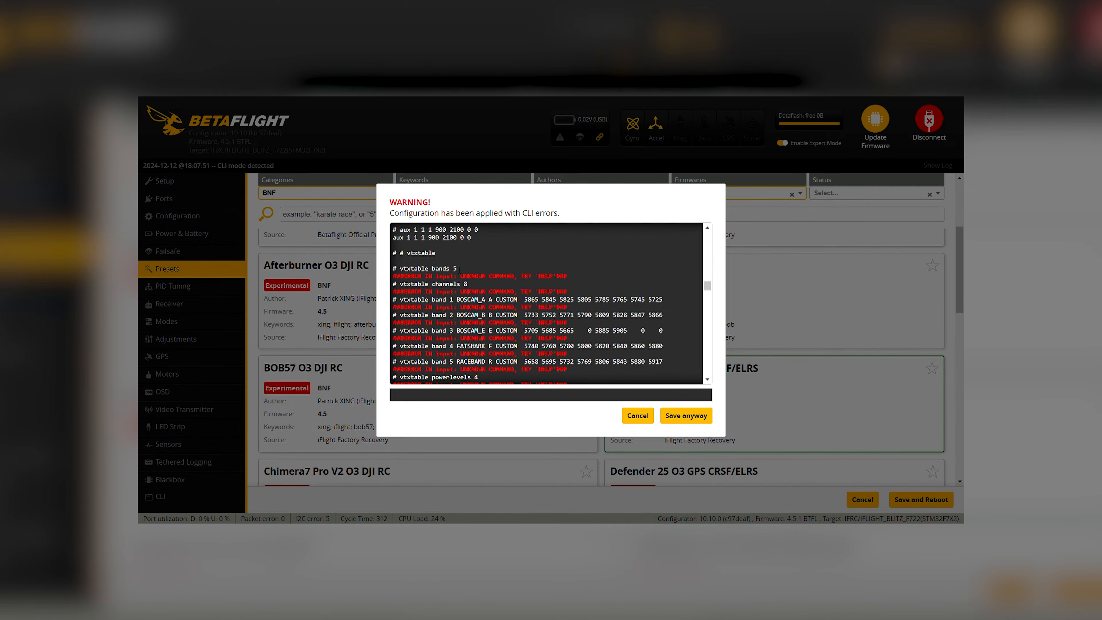
scroll(460, 269, "down", 2)
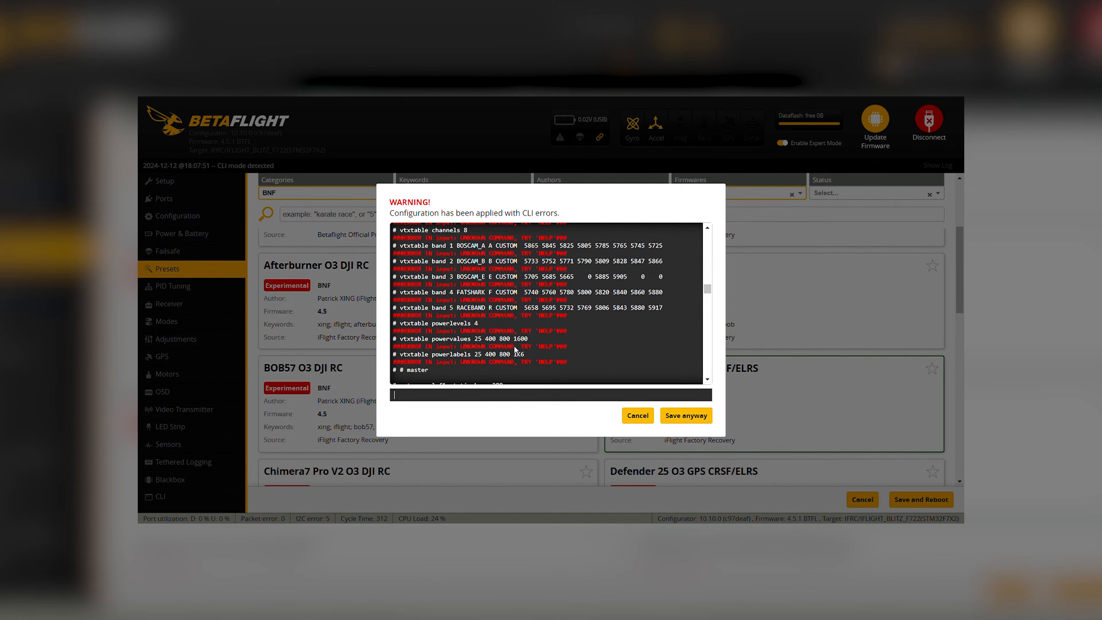
scroll(512, 343, "up", 2)
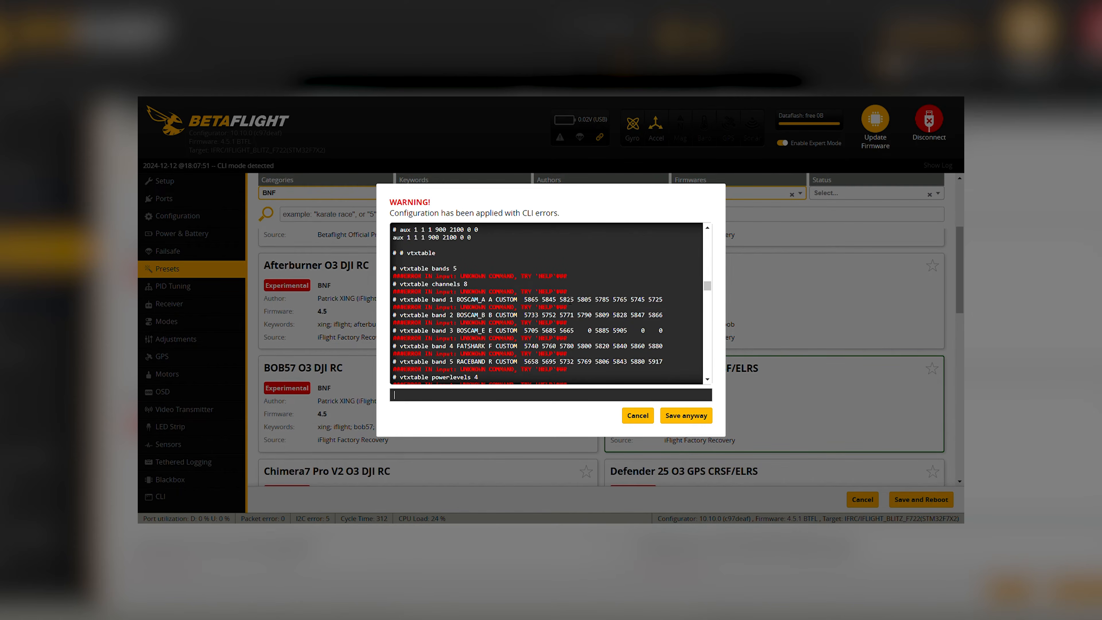
Compare the failed vtxtable band, channel, power value and power label commands in the preset's CLI output
scroll(570, 299, "down", 2)
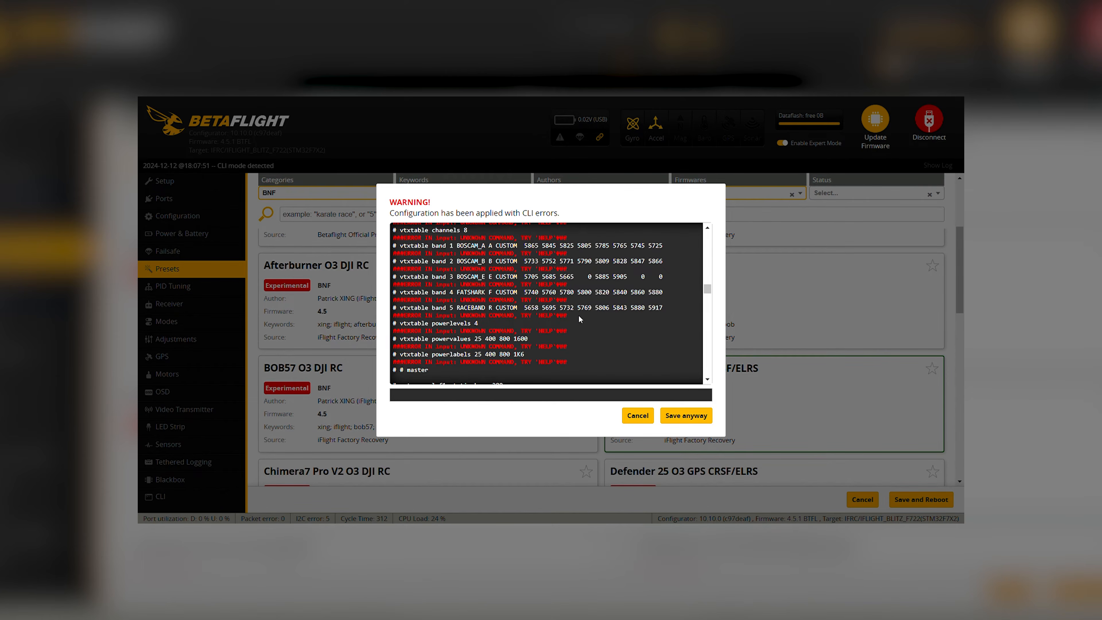
scroll(586, 325, "up", 2)
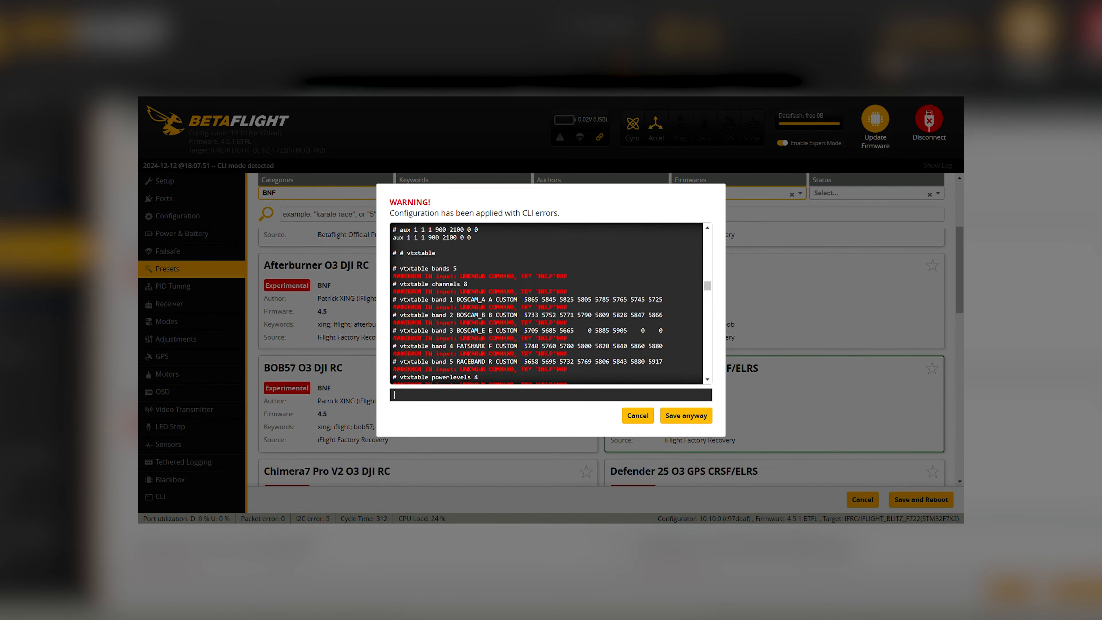
scroll(525, 275, "down", 6)
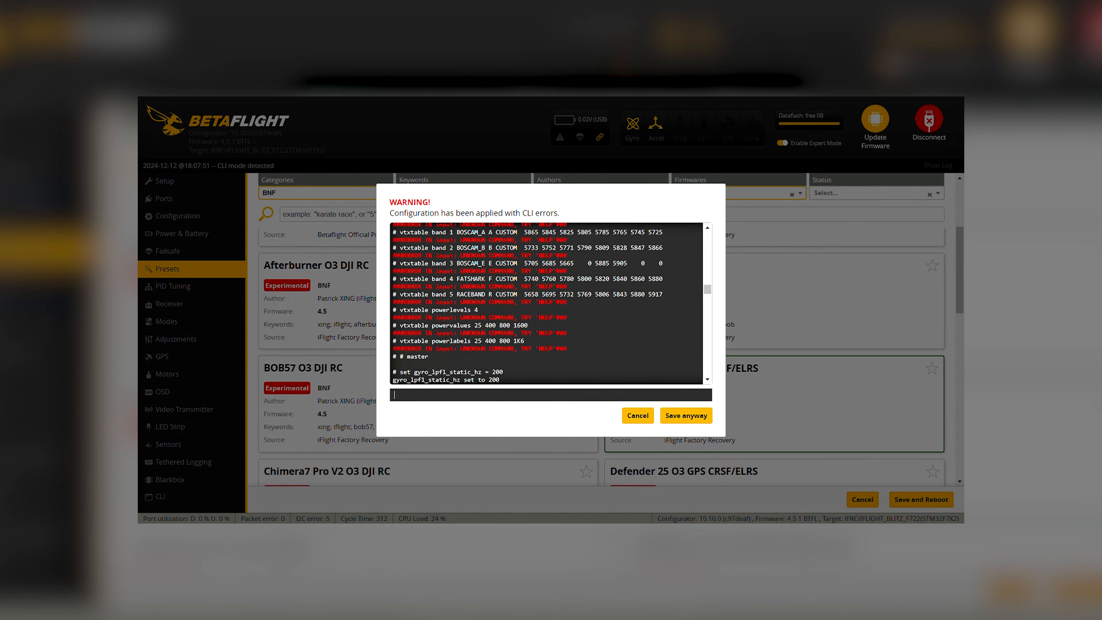
scroll(536, 281, "up", 4)
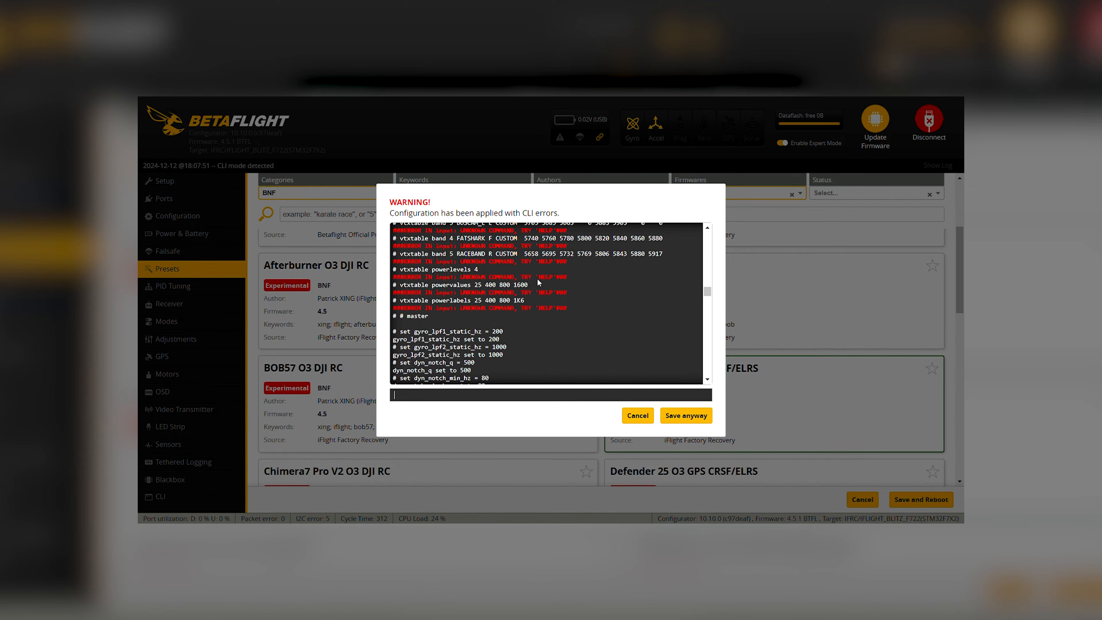
scroll(538, 283, "up", 4)
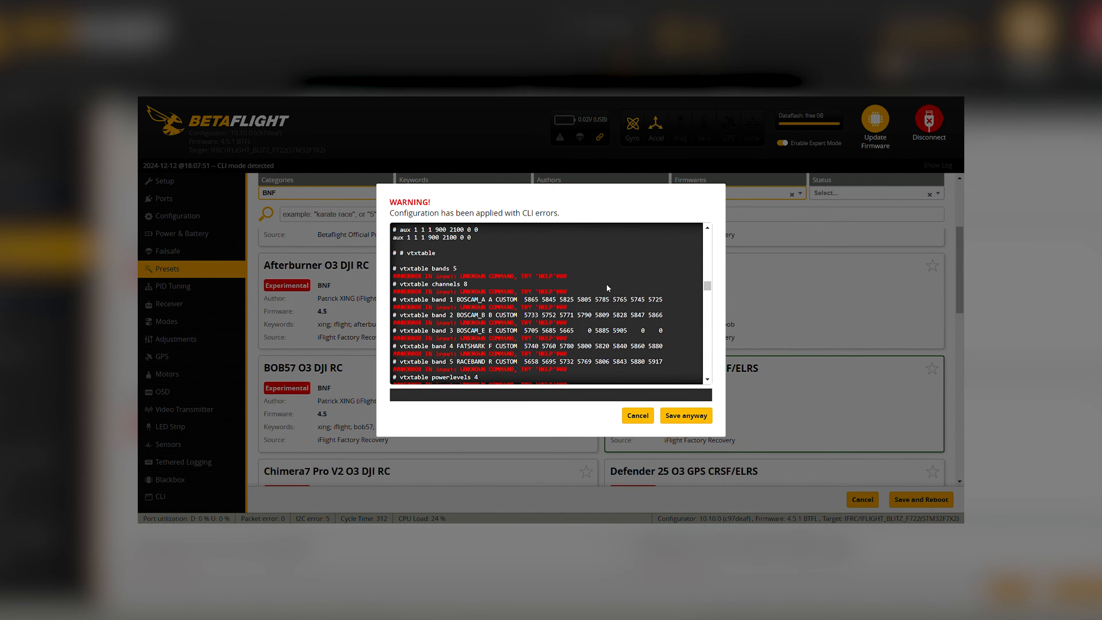
Review the remaining CLI output, including the vtx settings, through to the batch end and save the preset configuration anyway
scroll(614, 287, "down", 4)
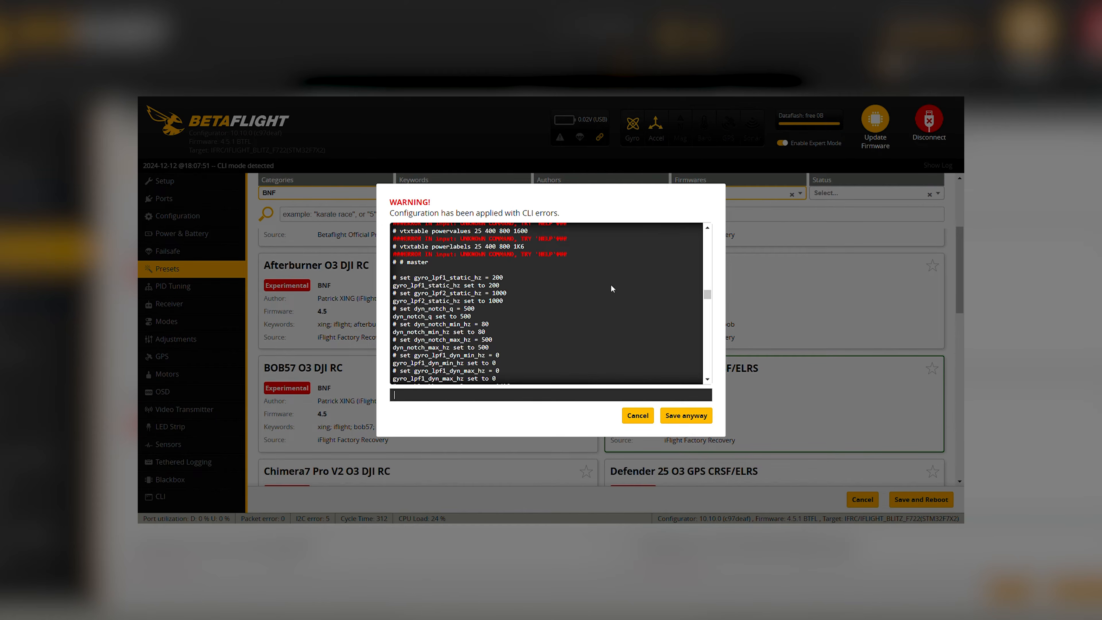
scroll(610, 286, "down", 3)
scroll(610, 286, "down", 4)
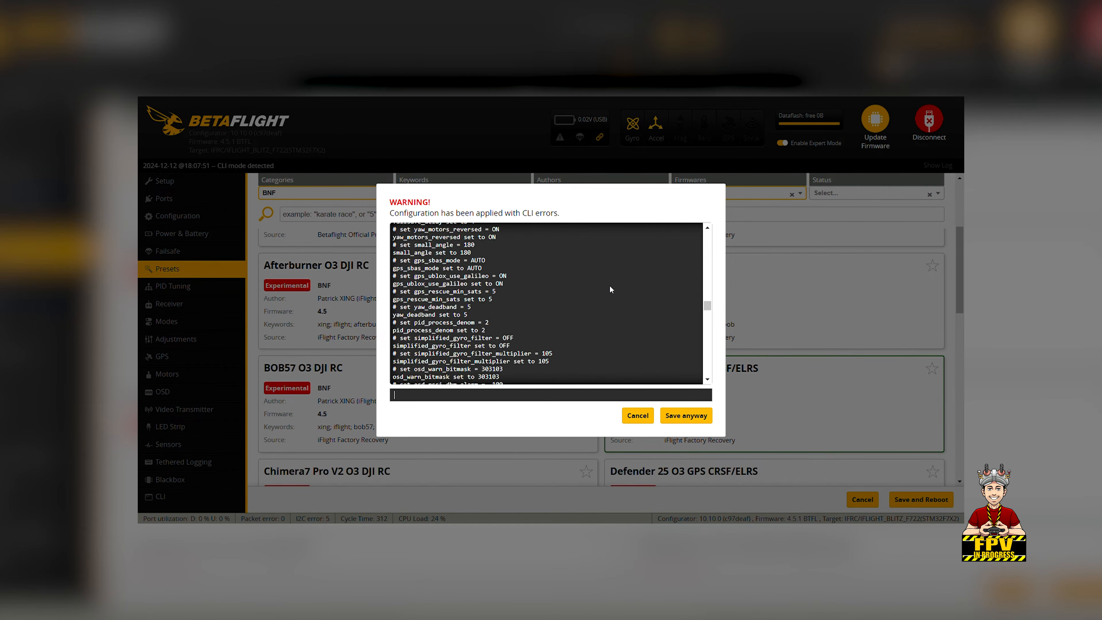
scroll(610, 287, "down", 5)
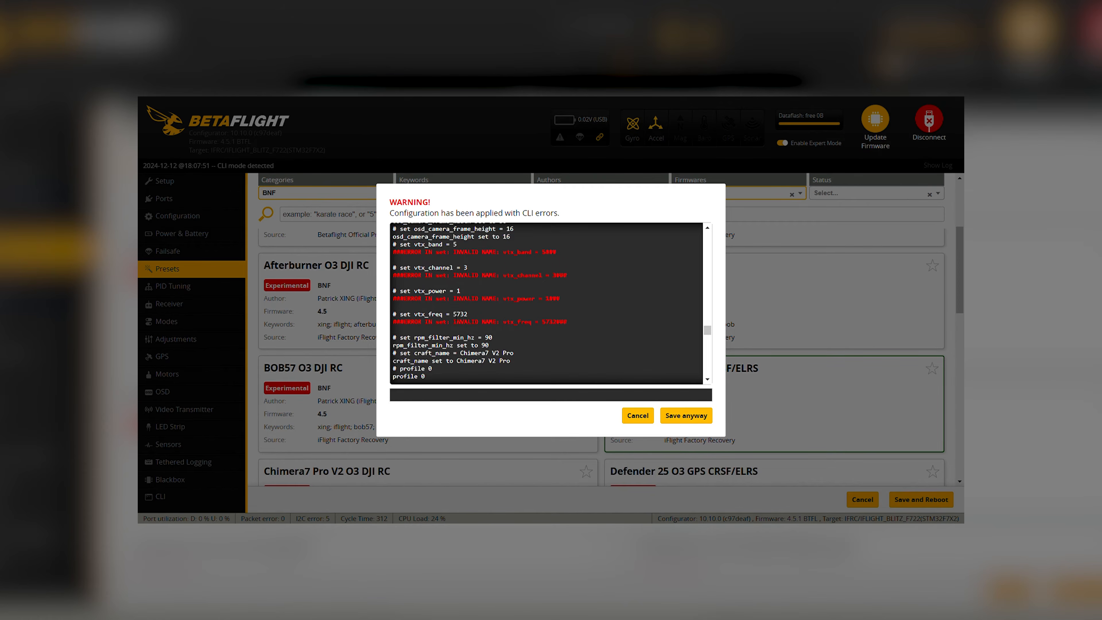
scroll(624, 320, "down", 10)
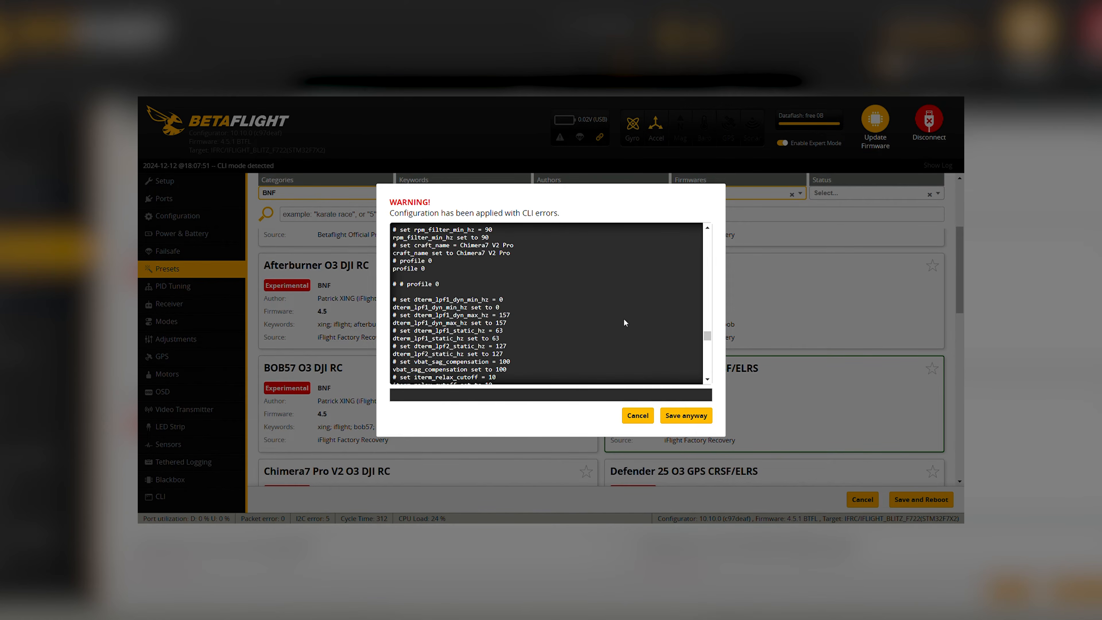
scroll(624, 319, "down", 10)
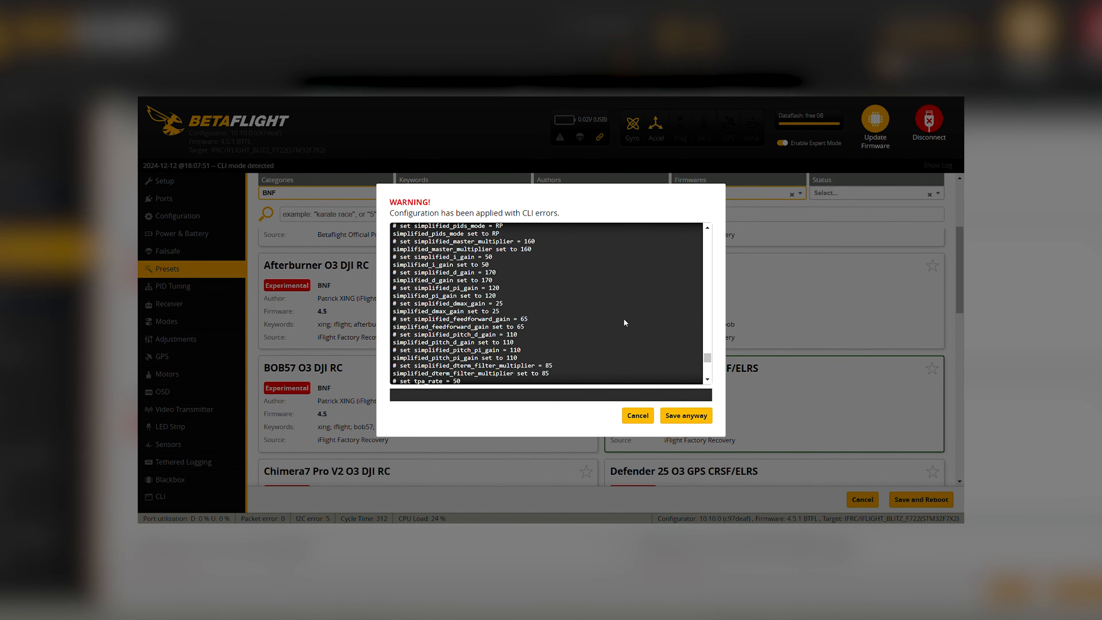
scroll(624, 323, "down", 5)
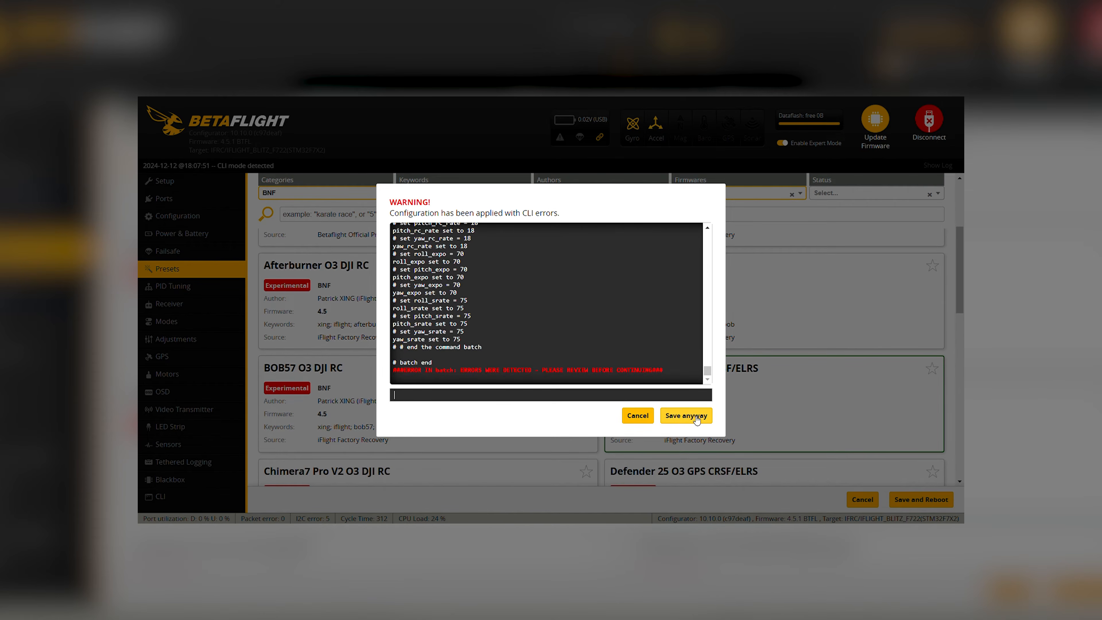
left_click(686, 415)
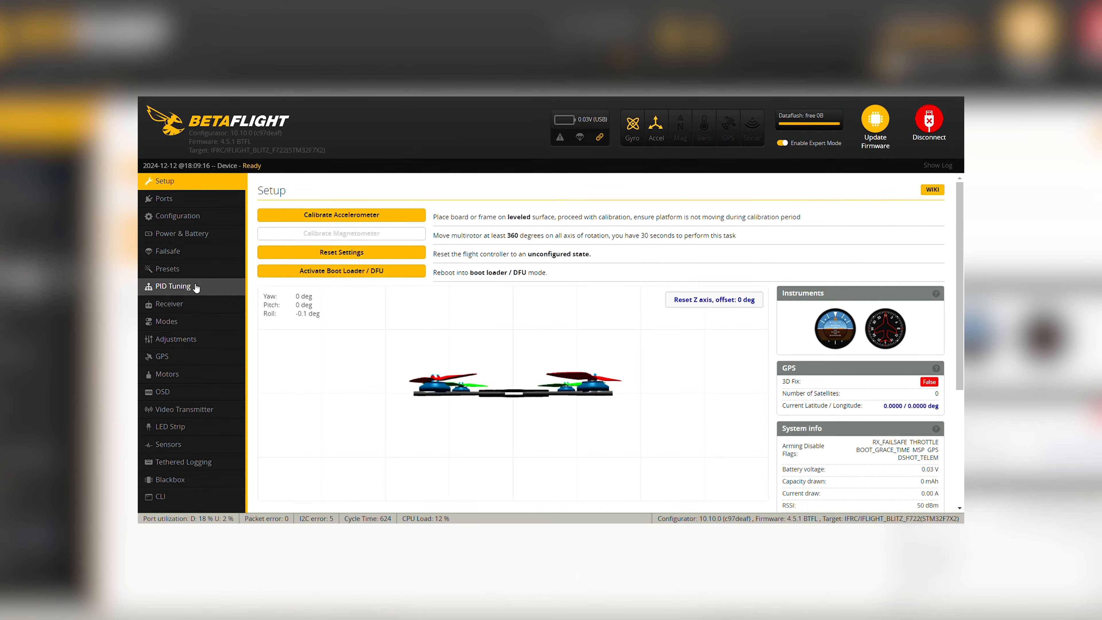
Check the PID values, tuning sliders, and throttle and motor settings of Profile 1 in PID Tuning, and save them
left_click(185, 294)
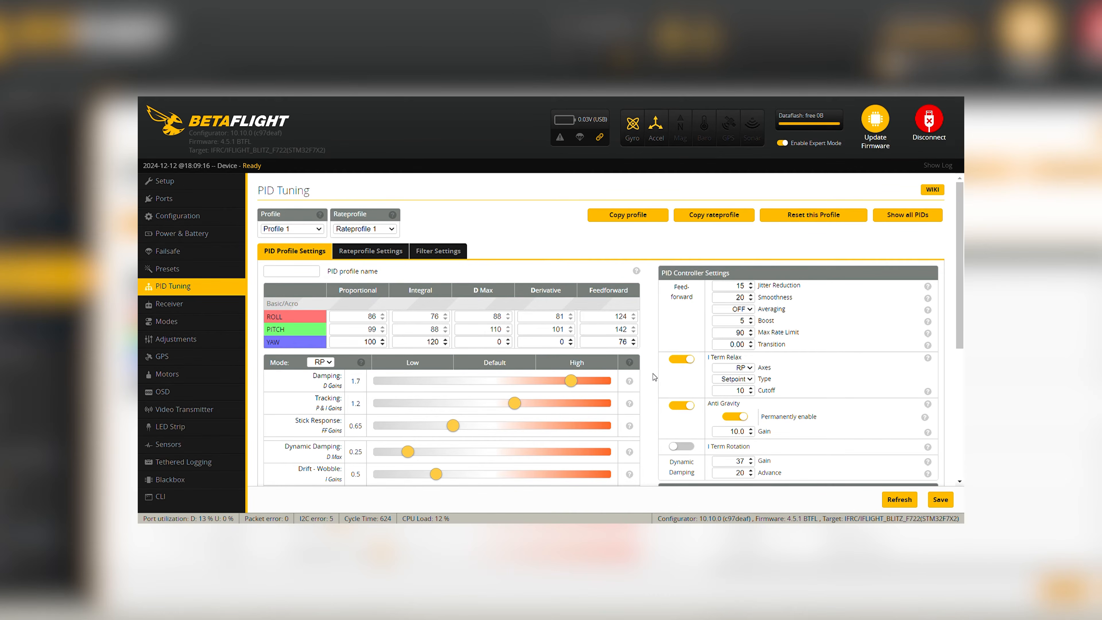
scroll(656, 376, "down", 2)
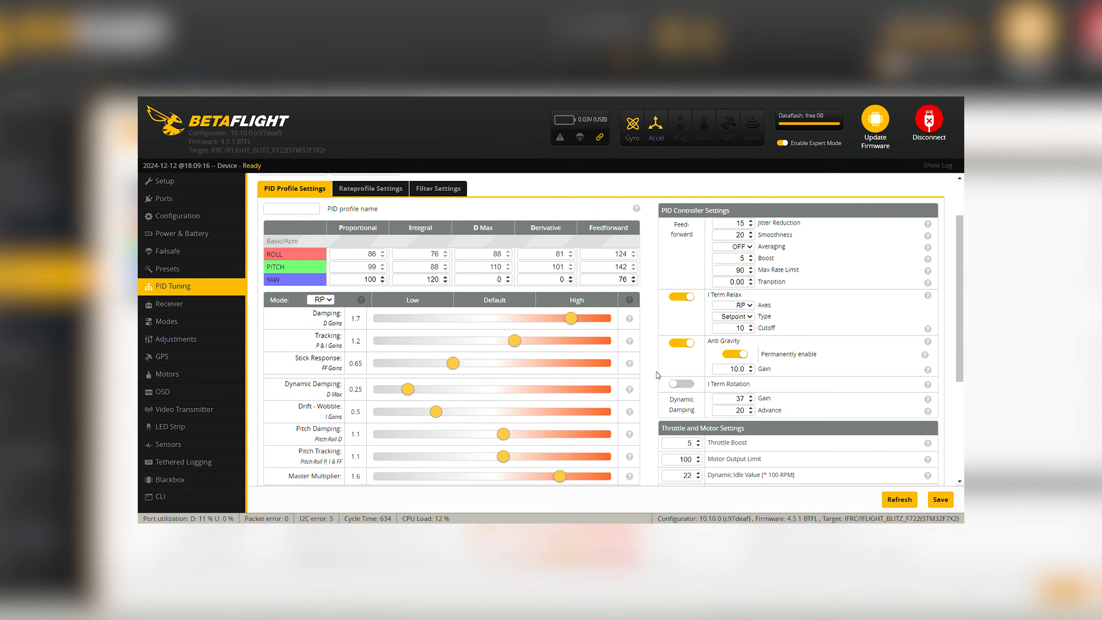
scroll(658, 375, "down", 1)
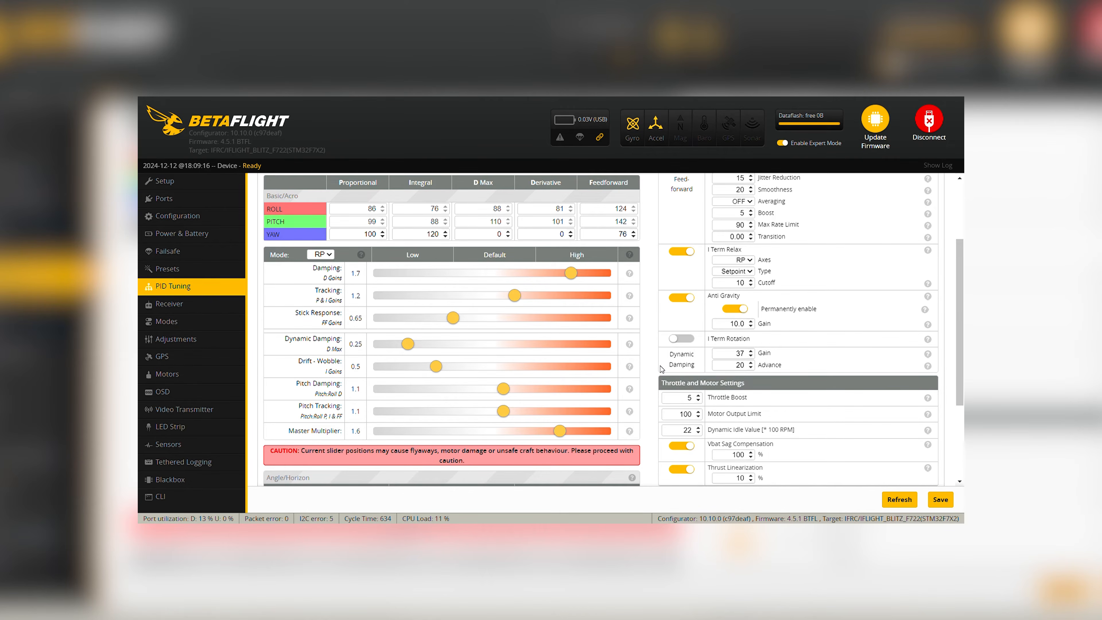
scroll(661, 369, "down", 3)
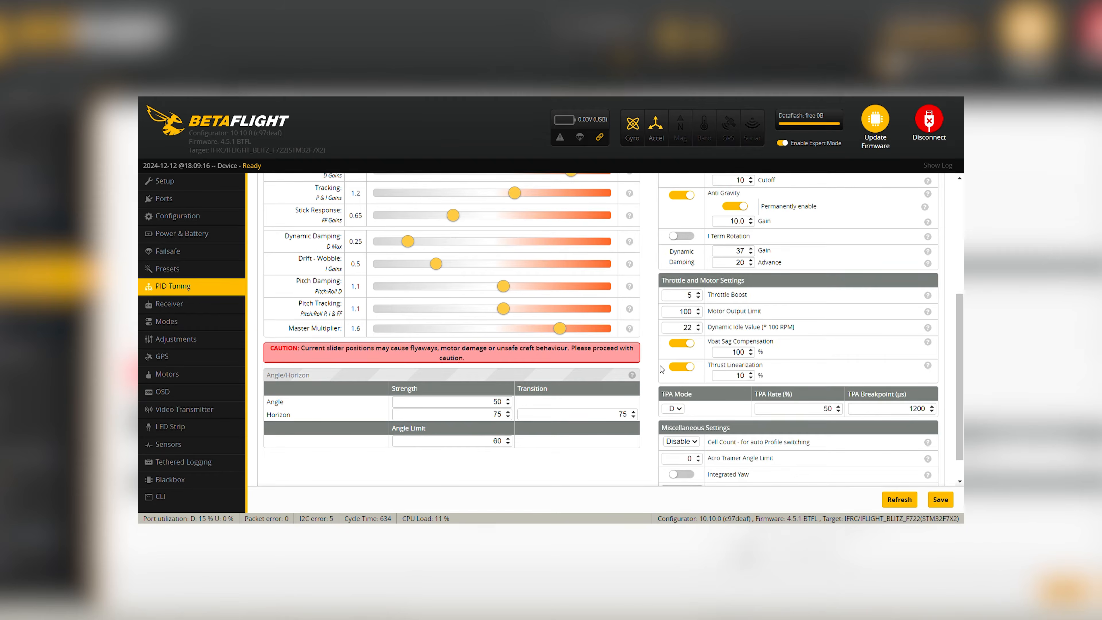
scroll(661, 368, "up", 4)
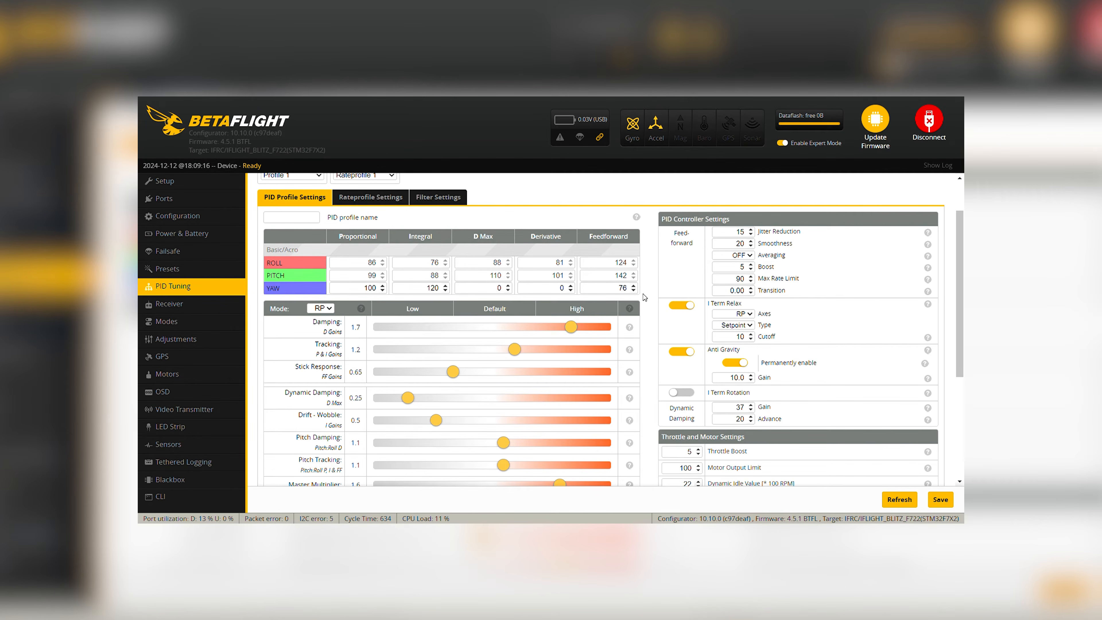
left_click(937, 499)
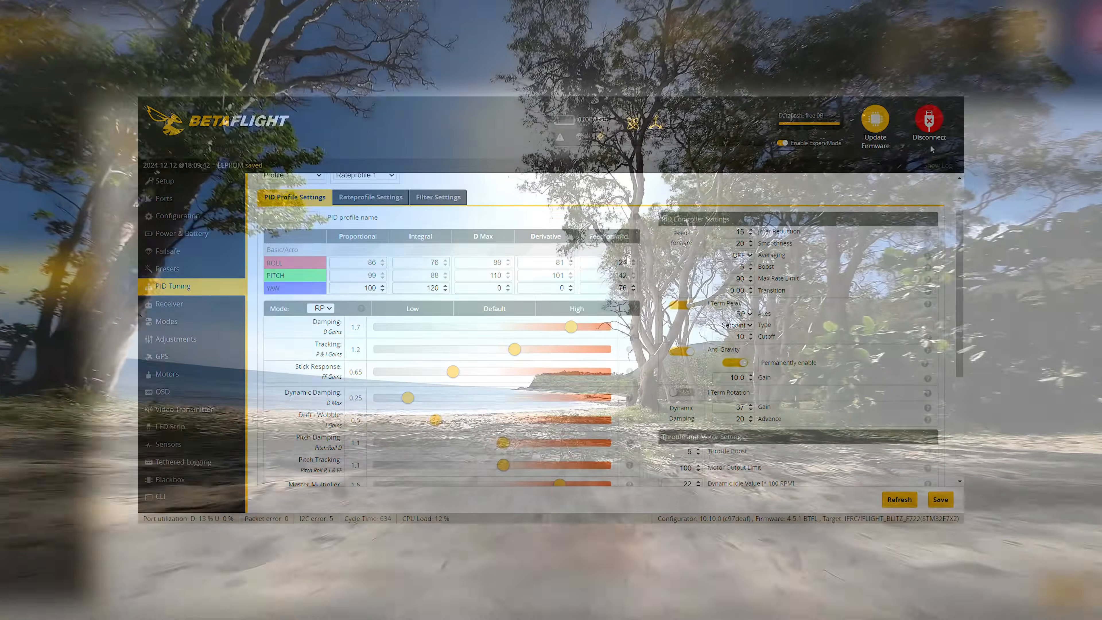